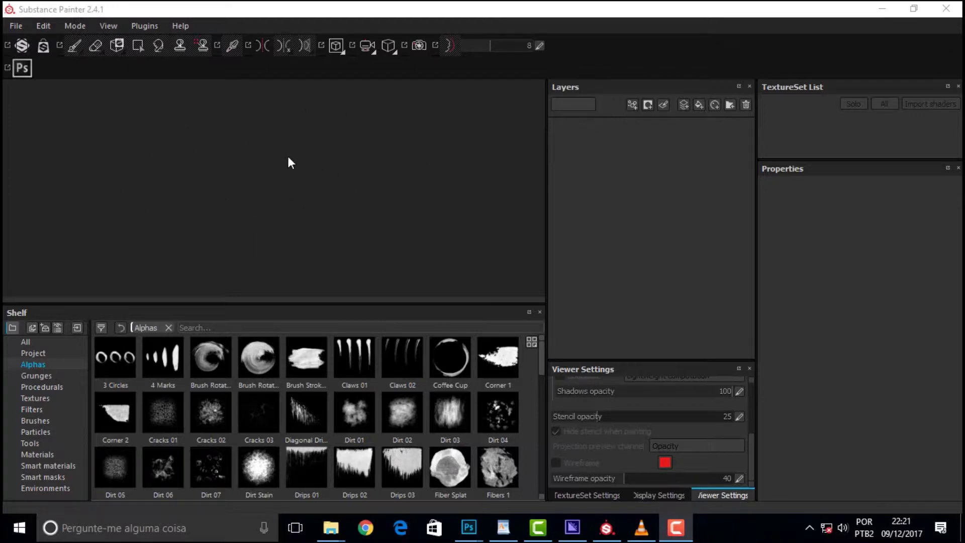
# - Open the recent SCULPT 528 helmet mine project, orbit the helmet, and start a new project
pyautogui.click(16, 28)
pyautogui.moveTo(38, 69)
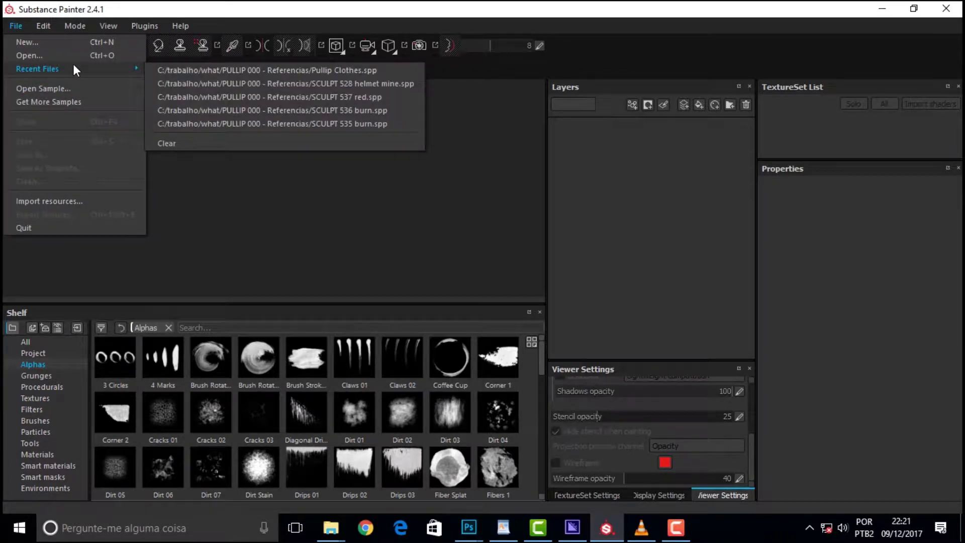
pyautogui.click(245, 82)
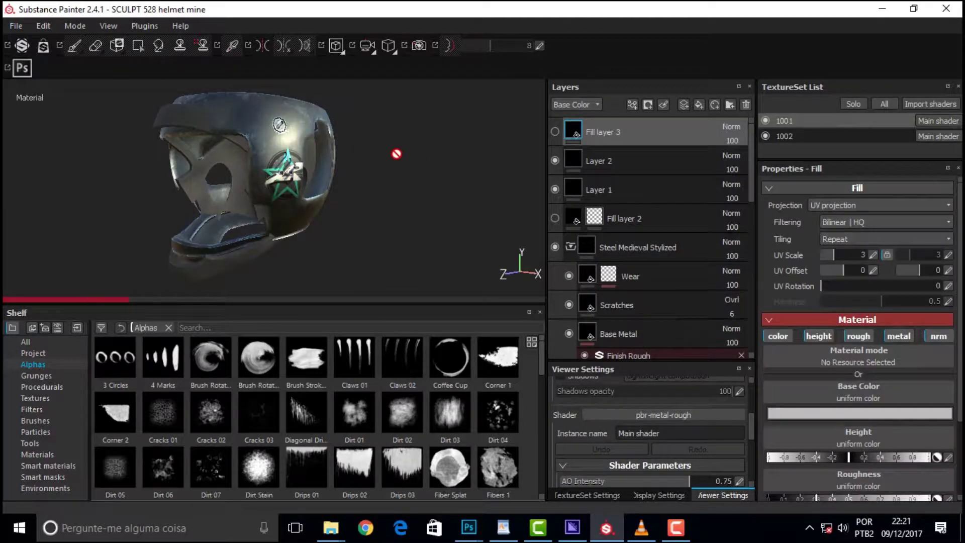
pyautogui.moveTo(420, 136)
pyautogui.keyDown('alt'); pyautogui.mouseDown()
pyautogui.moveTo(300, 156)
pyautogui.moveTo(532, 137)
pyautogui.moveTo(479, 130)
pyautogui.moveTo(440, 153)
pyautogui.mouseUp(); pyautogui.keyUp('alt')
pyautogui.click(14, 27)
pyautogui.moveTo(38, 69)
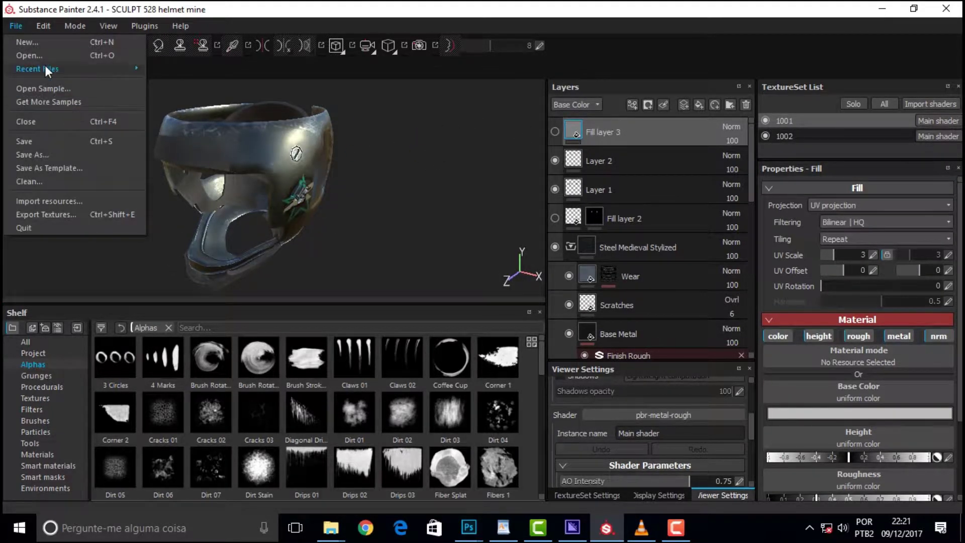
pyautogui.click(26, 42)
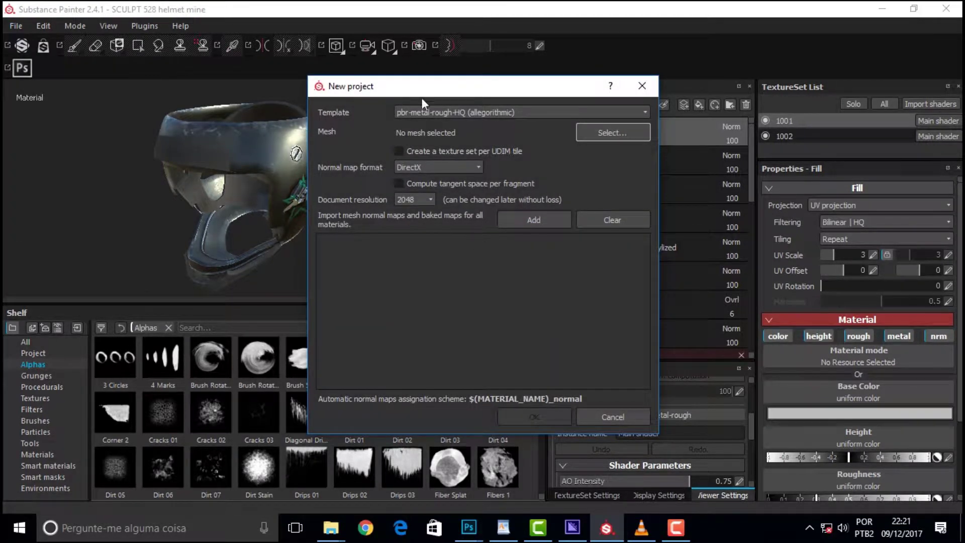
# - Turn off per-fragment tangent space, leave per-UDIM texture sets off, and choose OpenGL normals
pyautogui.click(508, 184)
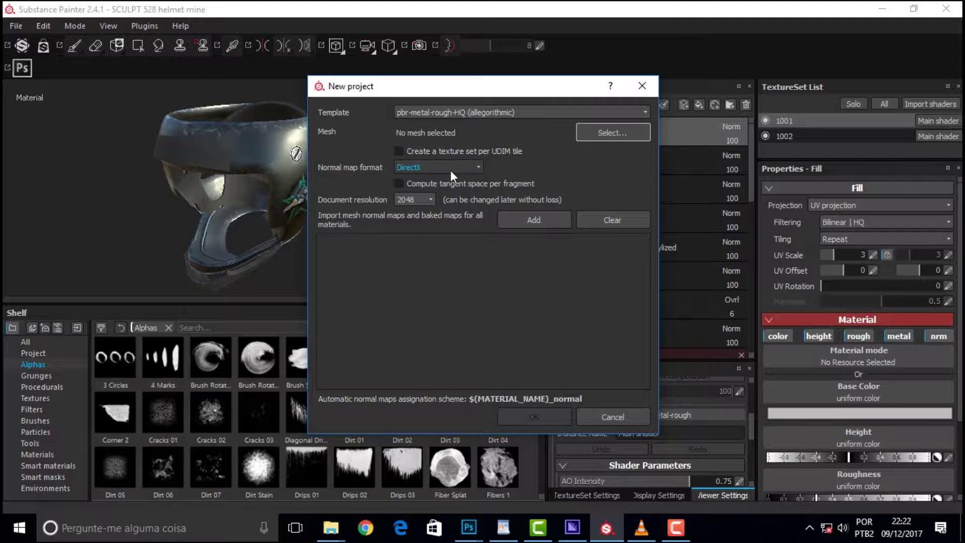
pyautogui.click(398, 151)
pyautogui.click(399, 151)
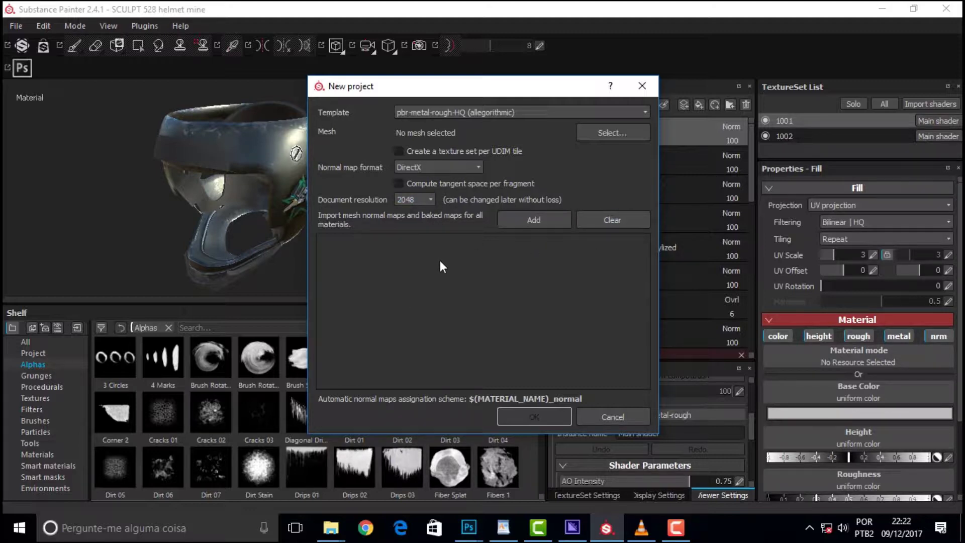
pyautogui.click(460, 166)
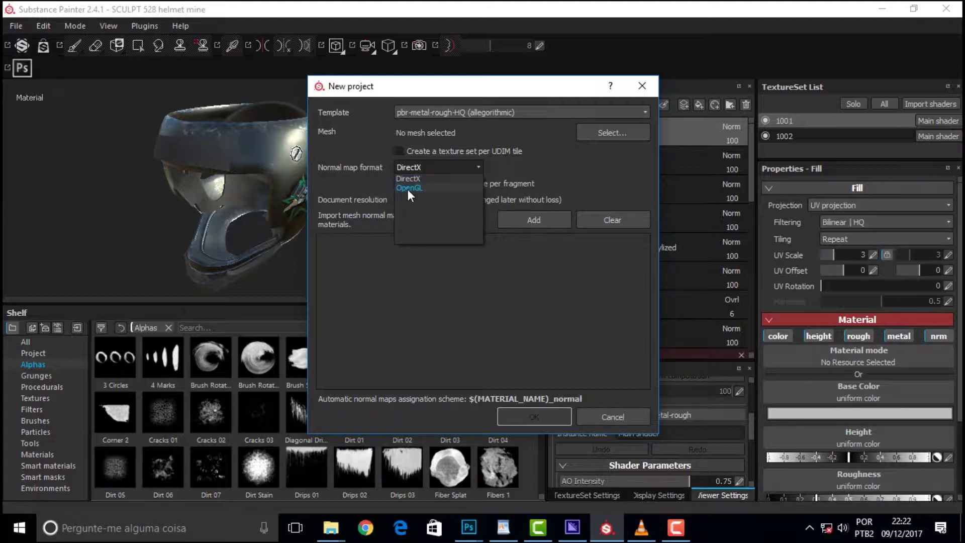
pyautogui.click(461, 274)
pyautogui.click(470, 166)
pyautogui.click(433, 187)
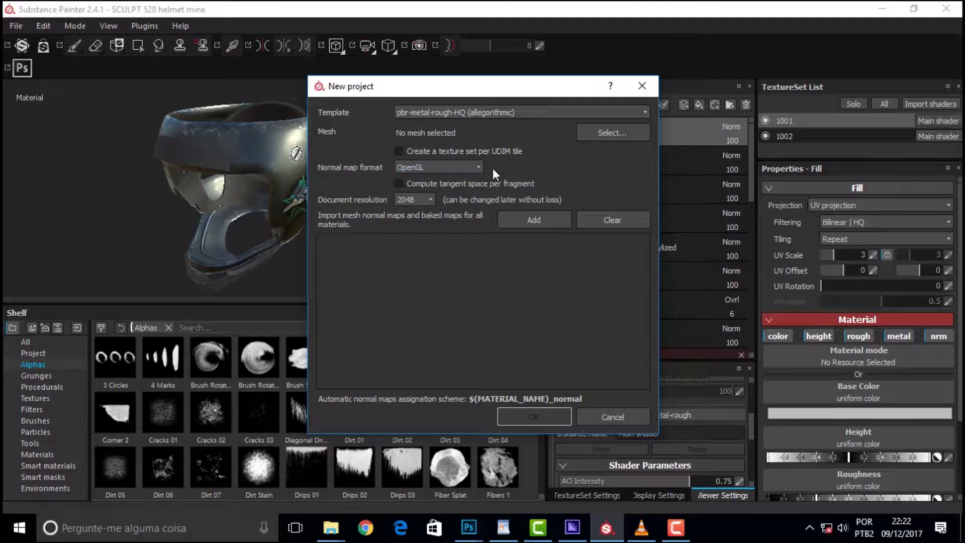
# - Confirm per-fragment tangent space is off and bring up pullip_normals.jpg in Photoshop
pyautogui.click(415, 182)
pyautogui.click(453, 183)
pyautogui.click(470, 528)
pyautogui.click(550, 492)
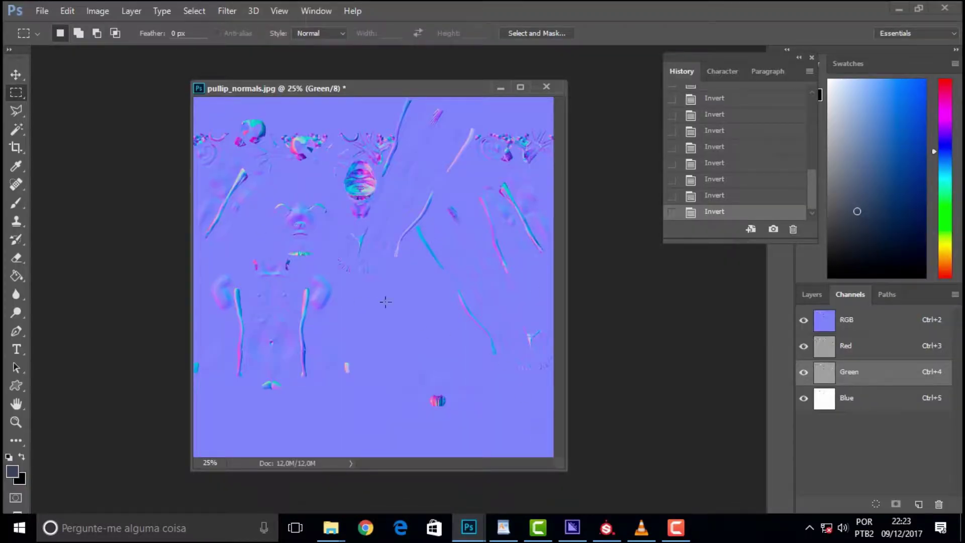
# - Invert the green channel of pullip_normals.jpg with Ctrl+I, then return to Substance Painter
pyautogui.moveTo(384, 89); pyautogui.dragTo(359, 95)
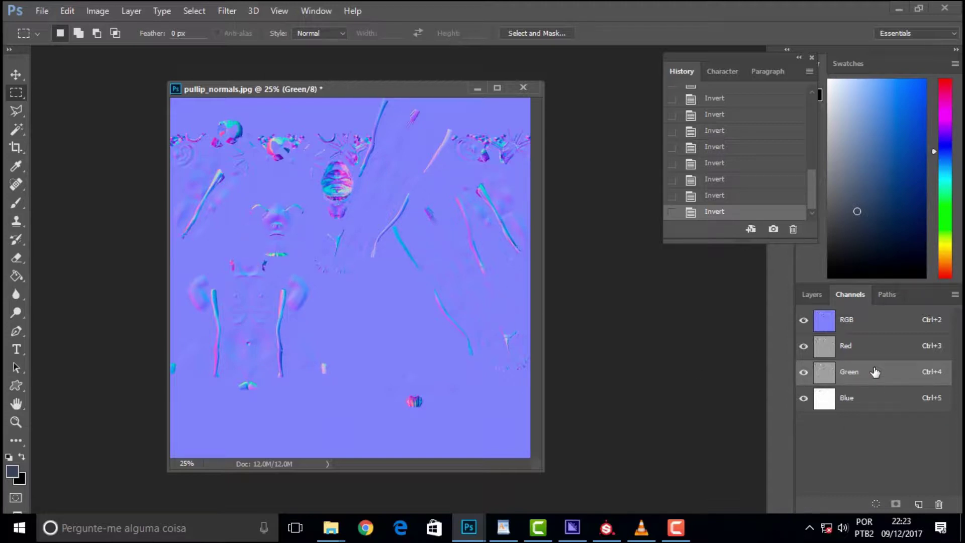
pyautogui.hotkey('ctrl', 'i')
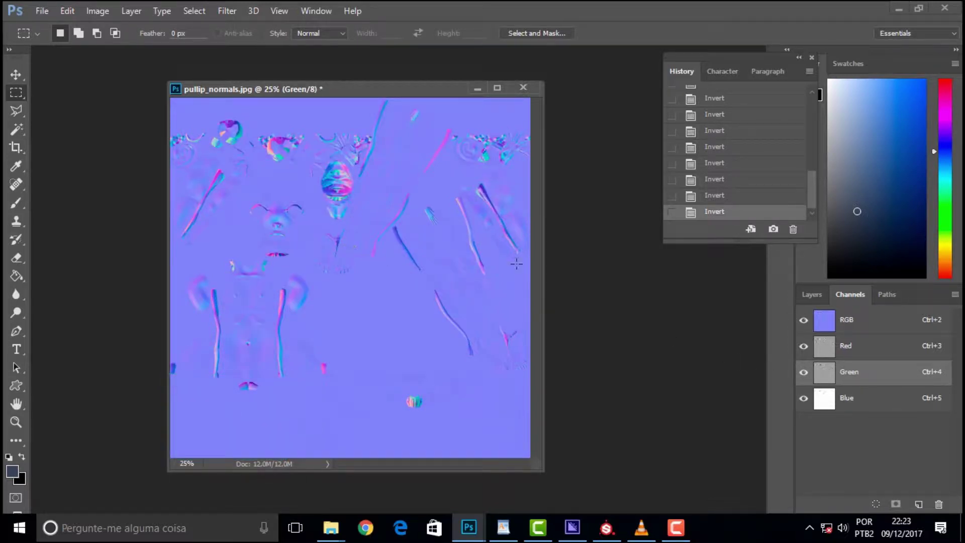
pyautogui.hotkey('ctrl', 'i')
pyautogui.hotkey('ctrl', 'i')
pyautogui.hotkey('ctrl', 'i')
pyautogui.hotkey('ctrl', 'i')
pyautogui.hotkey('ctrl', 'i')
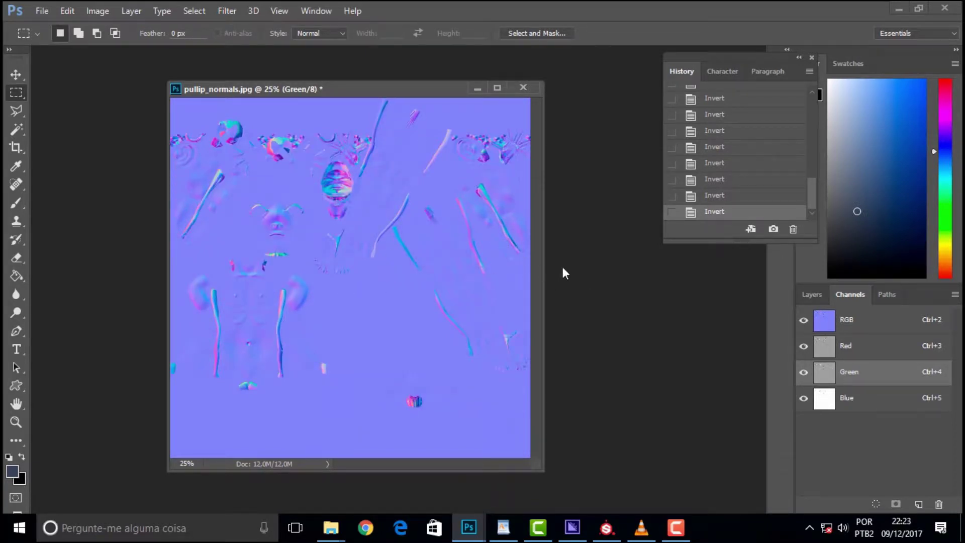
pyautogui.hotkey('ctrl', 'i')
pyautogui.hotkey('ctrl', 'i')
pyautogui.click(607, 527)
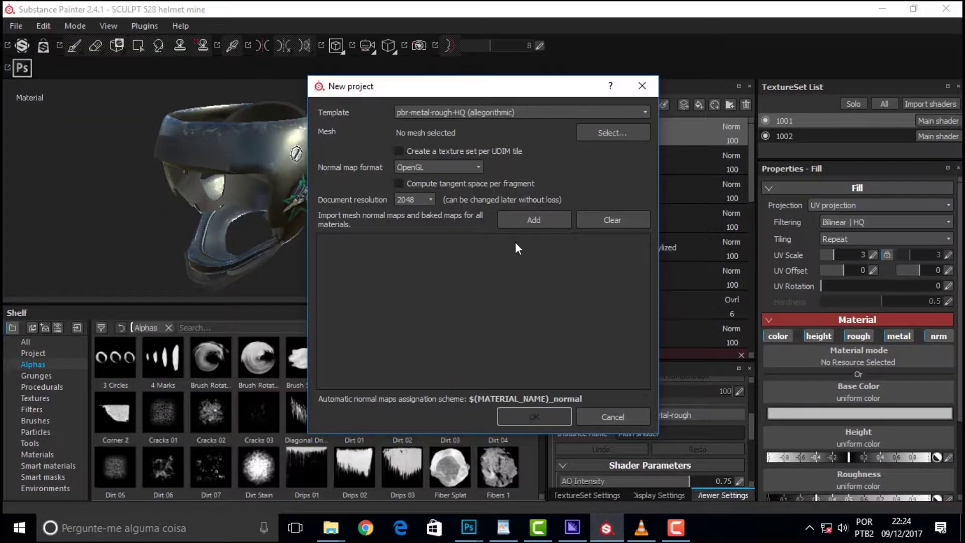
# - Keep the new project's document resolution at 2048 and open the browser for adding baked maps
pyautogui.moveTo(496, 91); pyautogui.dragTo(387, 69)
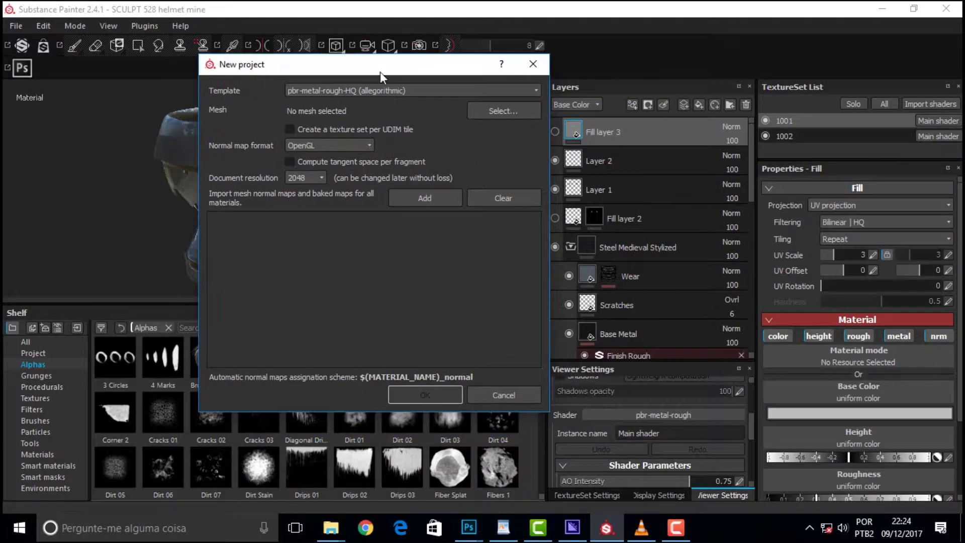
pyautogui.click(321, 178)
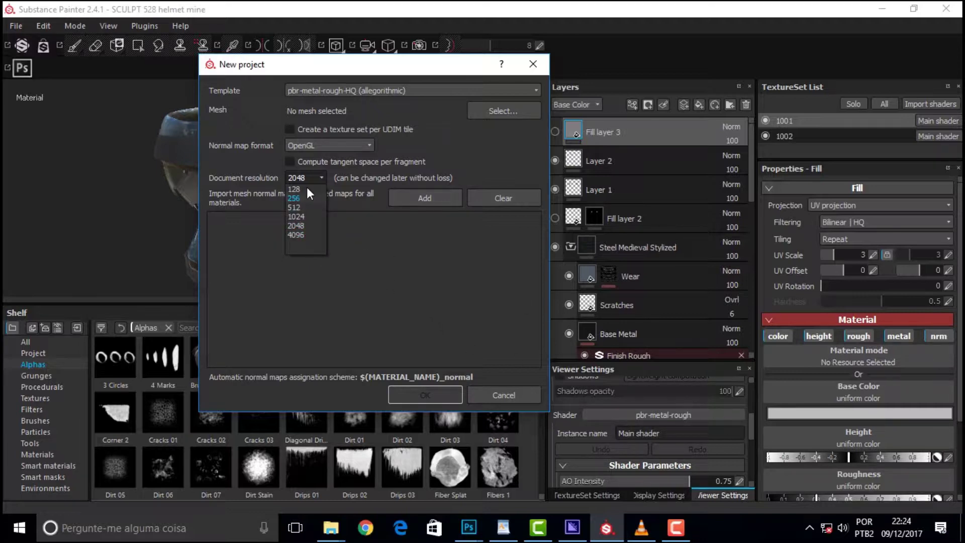
pyautogui.click(402, 240)
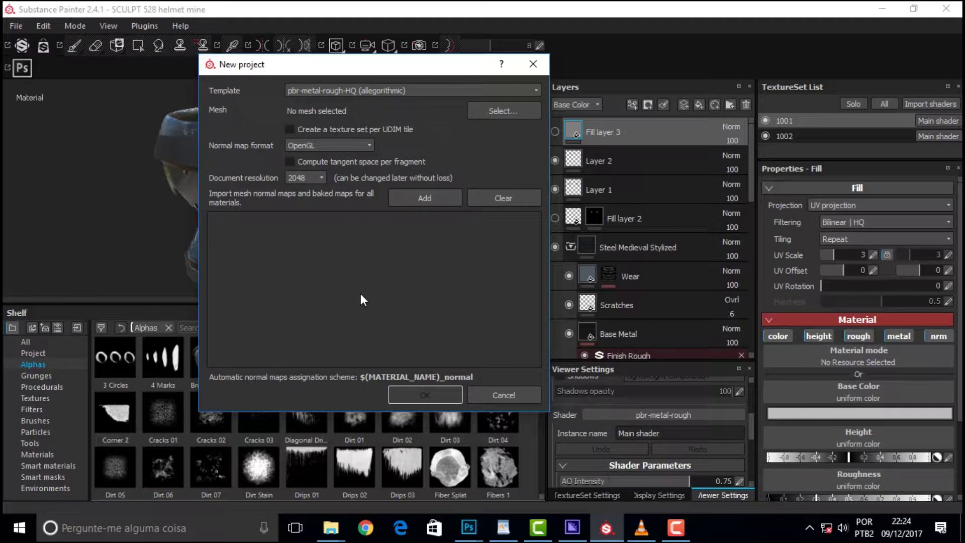
pyautogui.click(425, 198)
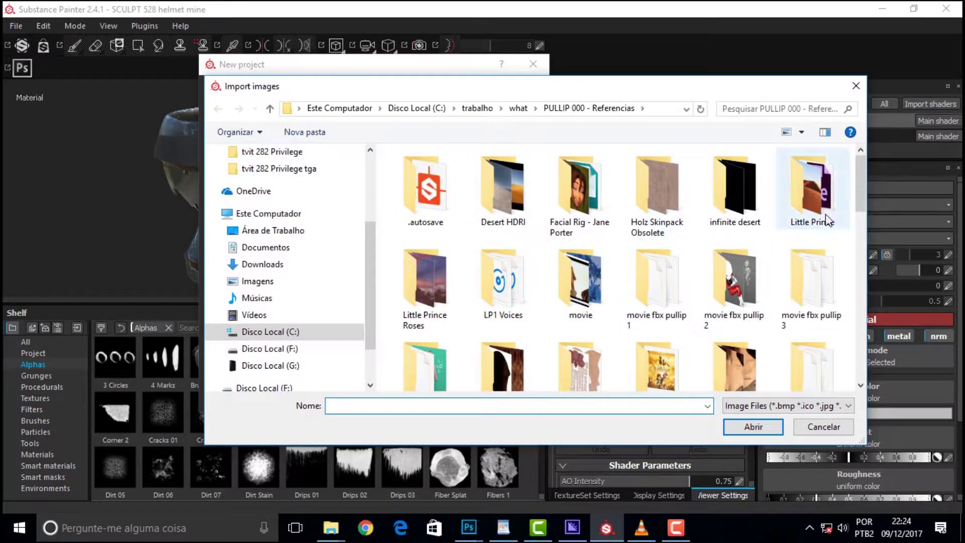
# - Cancel the baked-map image import
pyautogui.scroll(-3, 714, 181)
pyautogui.scroll(-3, 714, 234)
pyautogui.scroll(-3, 654, 241)
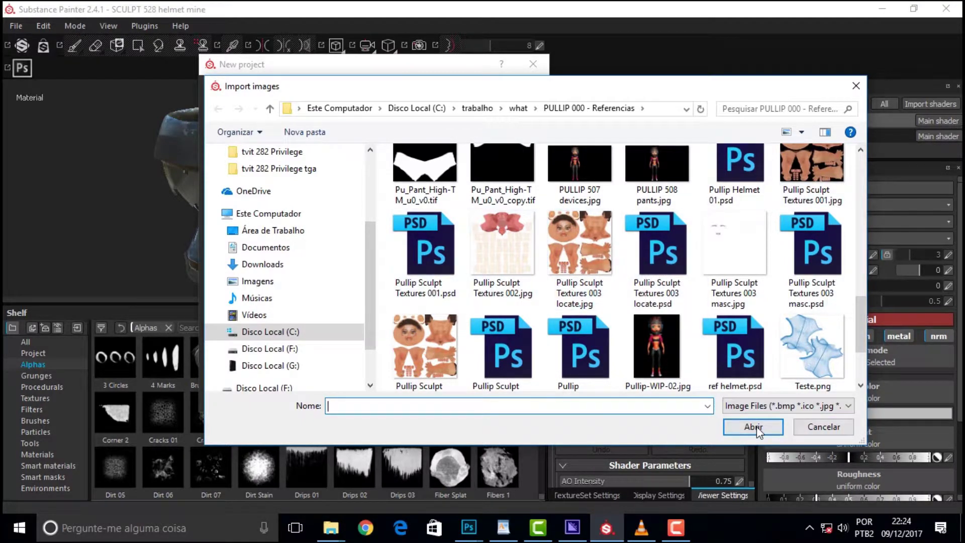
pyautogui.click(824, 427)
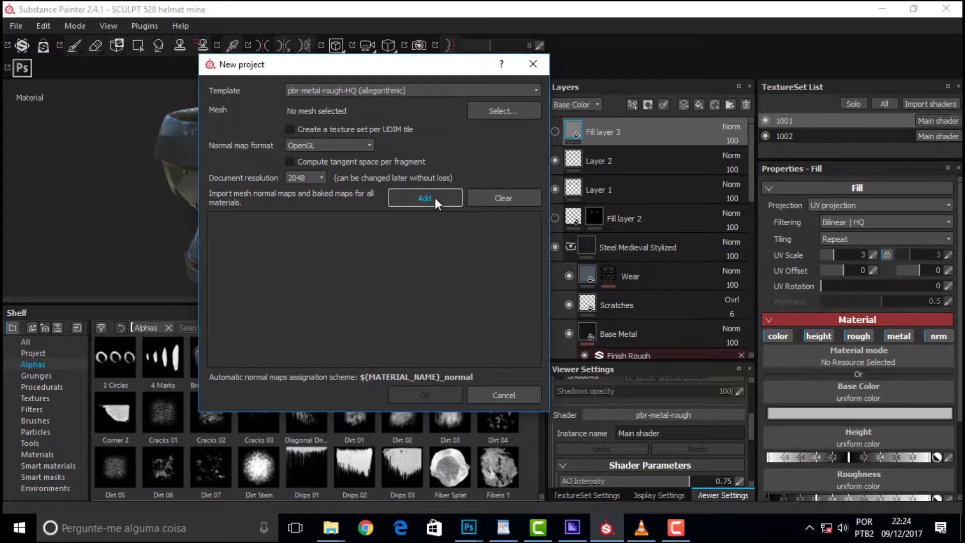
# - Select Pullip 510 Helmet.fbx as the mesh and create the project
pyautogui.click(497, 110)
pyautogui.moveTo(862, 174); pyautogui.dragTo(849, 339)
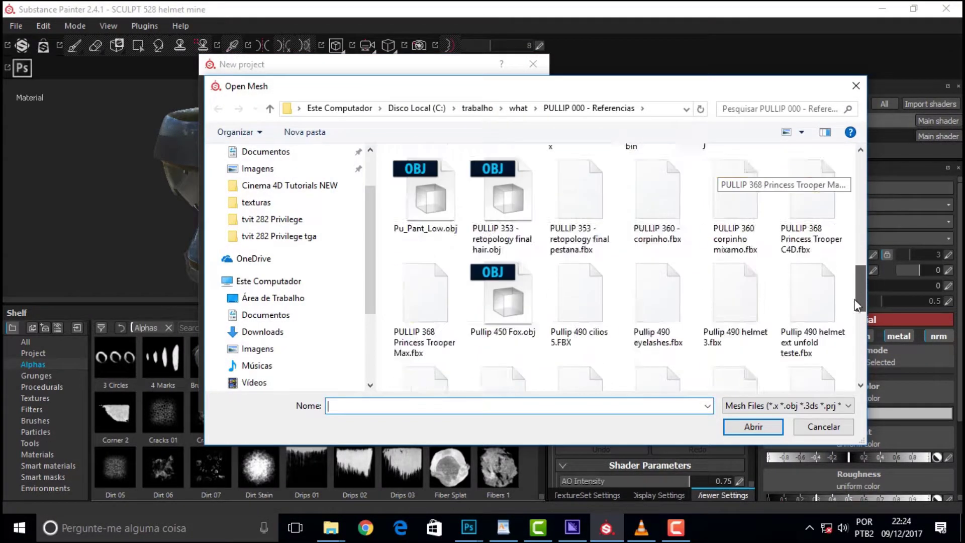
pyautogui.scroll(2, 849, 340)
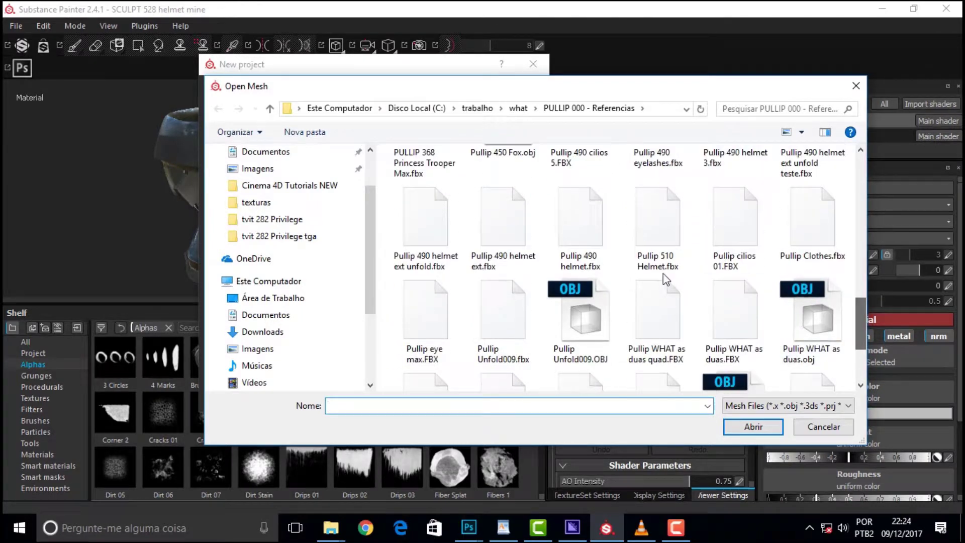
pyautogui.click(644, 219)
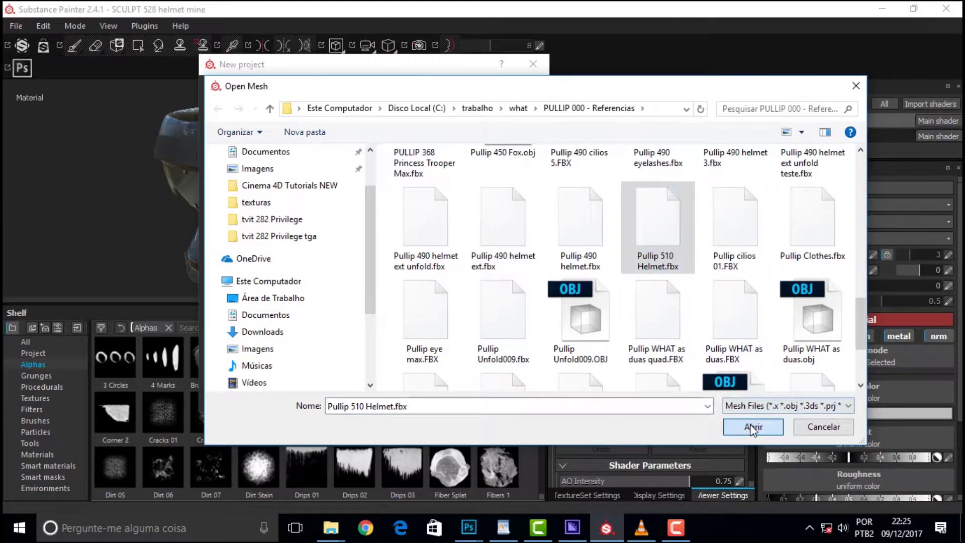
pyautogui.click(754, 426)
pyautogui.click(424, 395)
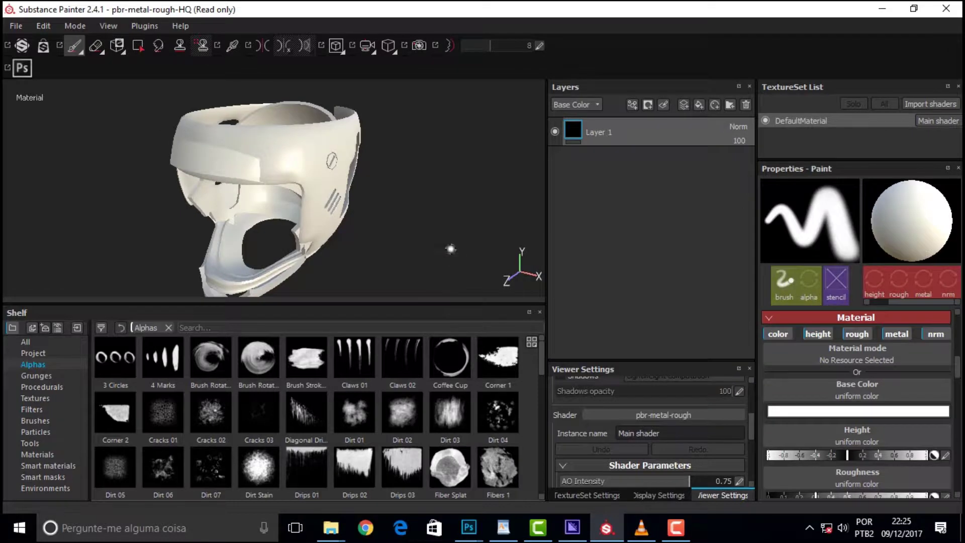
pyautogui.moveTo(464, 114)
pyautogui.keyDown('alt'); pyautogui.mouseDown()
pyautogui.moveTo(334, 91)
pyautogui.moveTo(606, 91)
pyautogui.moveTo(380, 99)
pyautogui.moveTo(448, 88)
pyautogui.mouseUp(); pyautogui.keyUp('alt')
pyautogui.keyDown('shift'); pyautogui.moveTo(448, 89); pyautogui.dragTo(433, 98, button='right'); pyautogui.keyUp('shift')
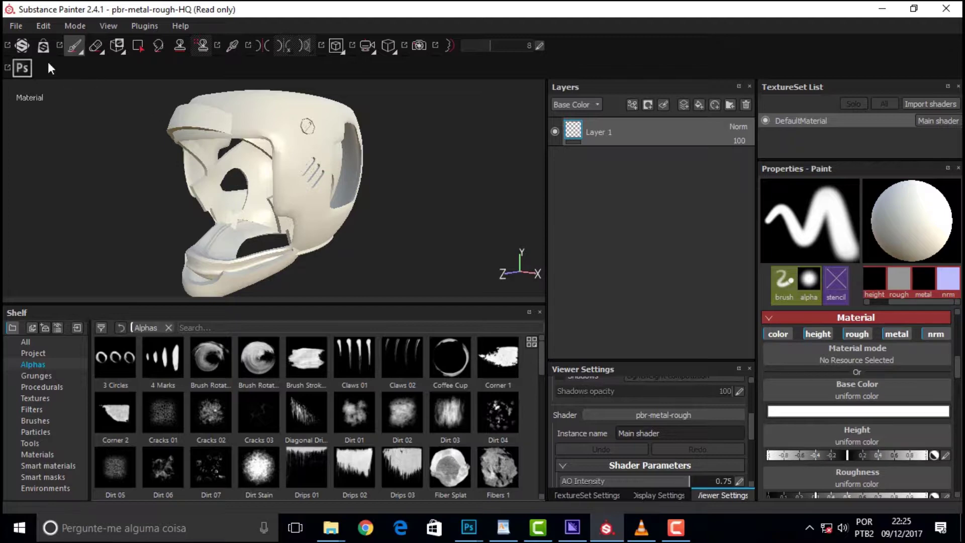
pyautogui.click(15, 26)
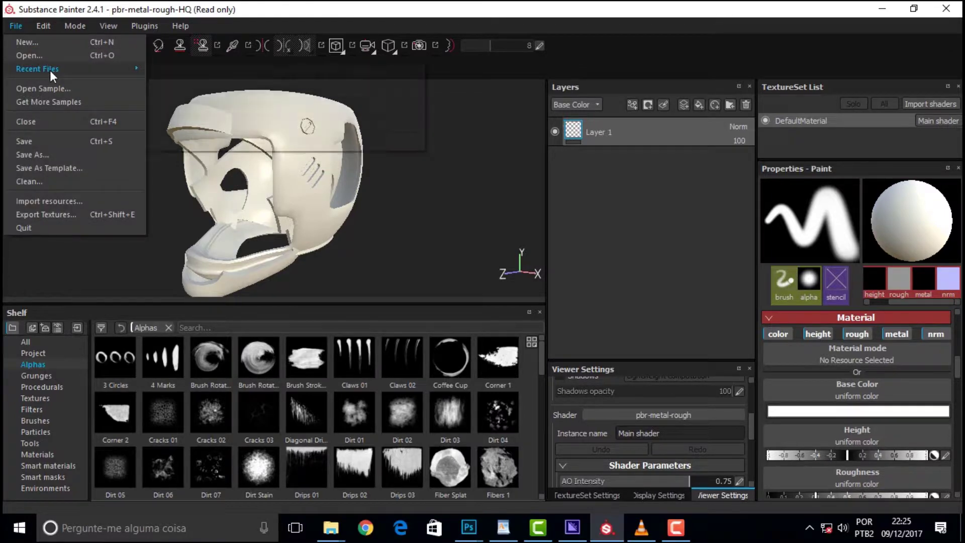
# - Start another new project past the save prompt, with the normal map format set to OpenGL
pyautogui.click(37, 40)
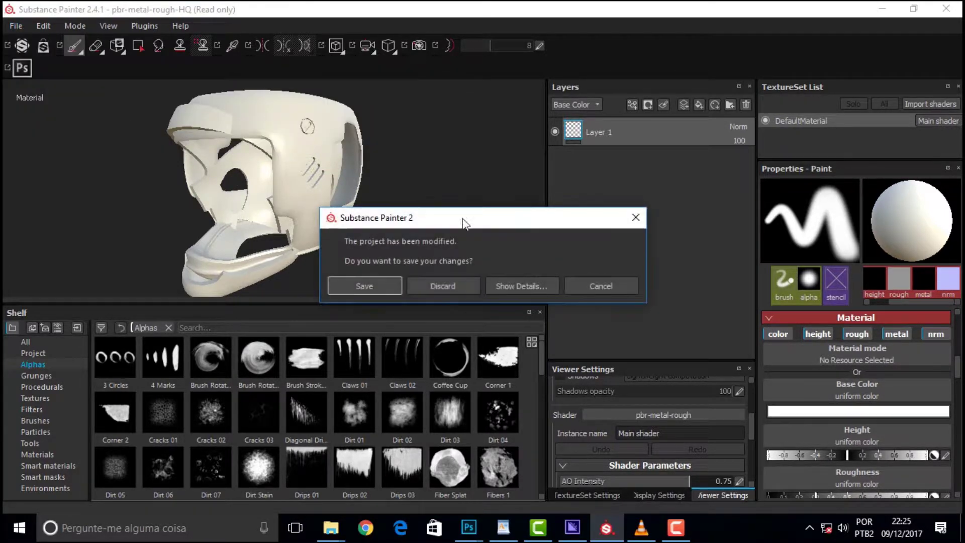
pyautogui.click(442, 285)
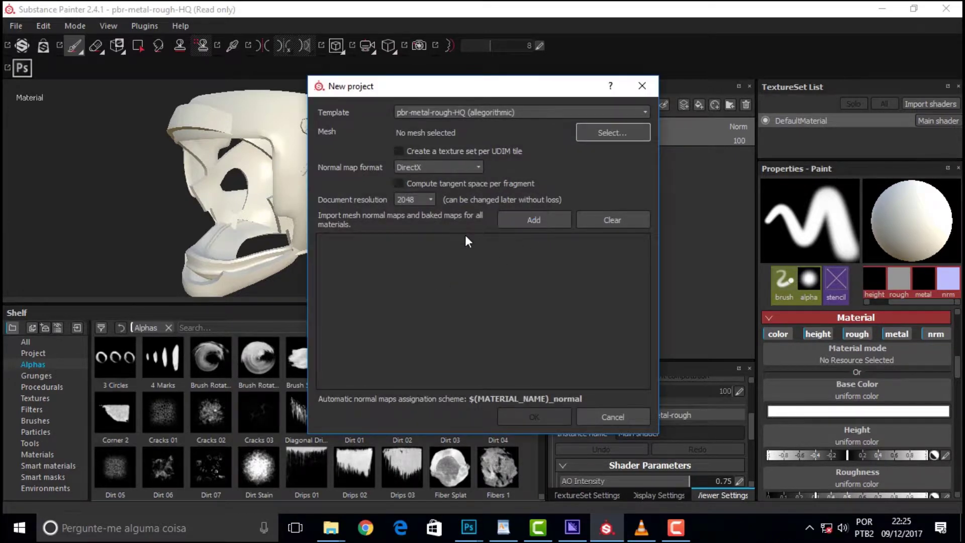
pyautogui.click(458, 168)
pyautogui.click(410, 188)
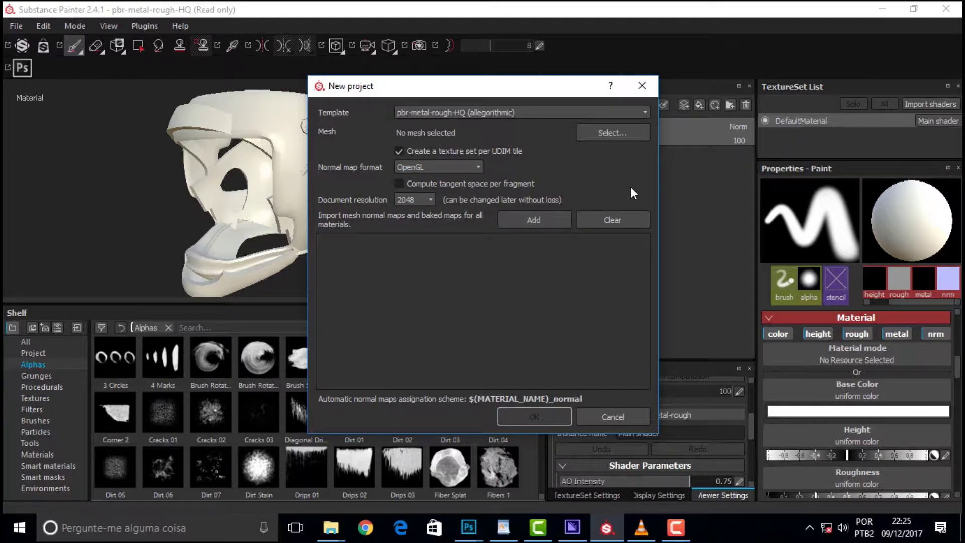
# - Load Pullip 510 Helmet.fbx as the mesh and create the project
pyautogui.click(617, 136)
pyautogui.moveTo(953, 201)
pyautogui.mouseDown()
pyautogui.moveTo(943, 354)
pyautogui.moveTo(939, 347)
pyautogui.mouseUp()
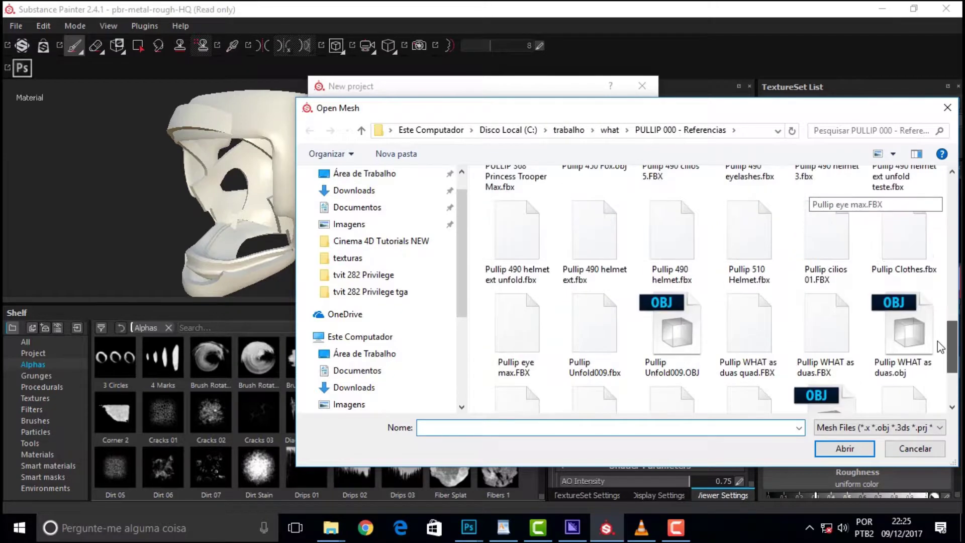
pyautogui.click(749, 232)
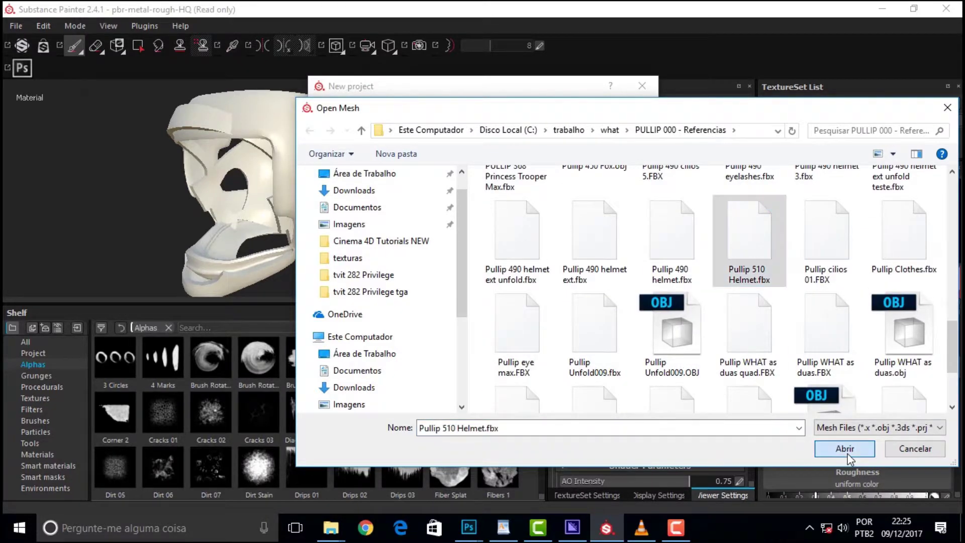
pyautogui.click(845, 448)
pyautogui.click(544, 415)
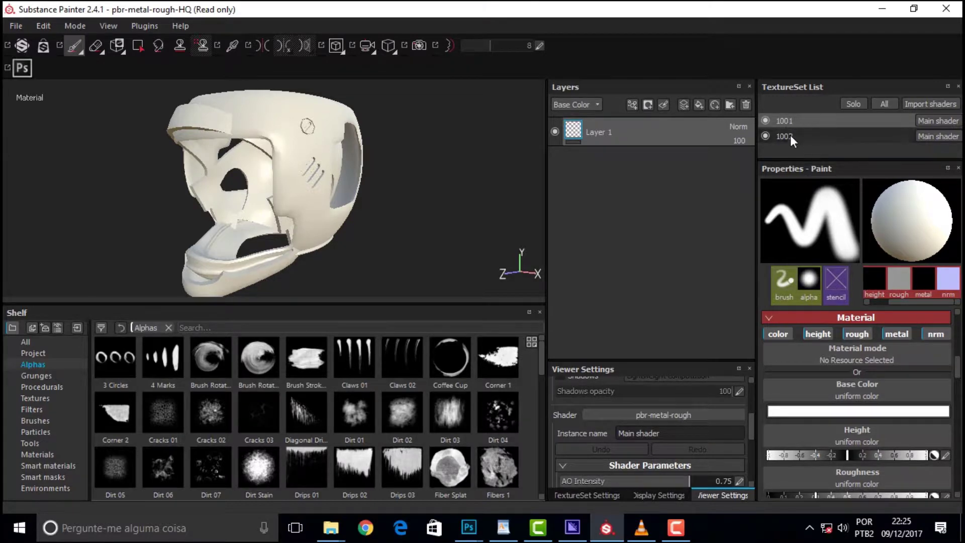
pyautogui.click(823, 138)
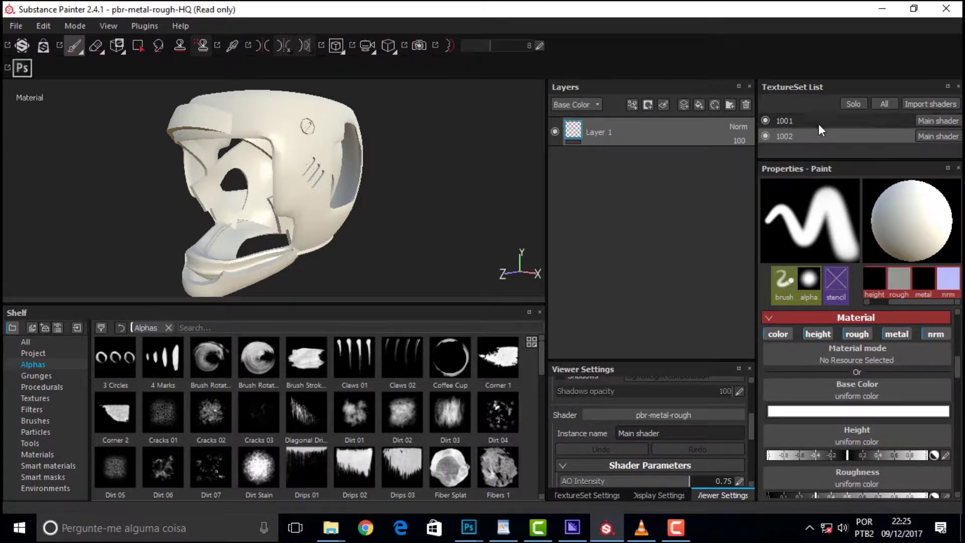
pyautogui.click(855, 106)
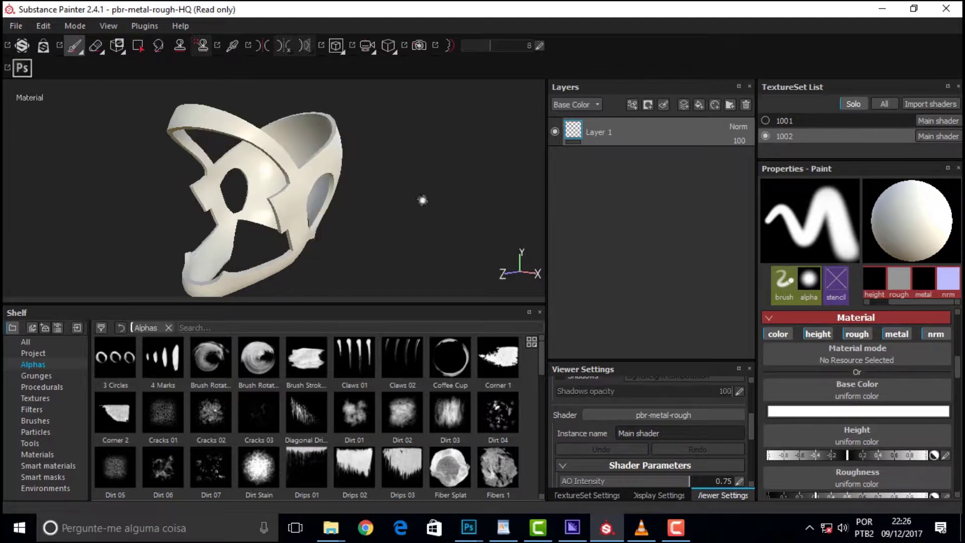
pyautogui.click(846, 121)
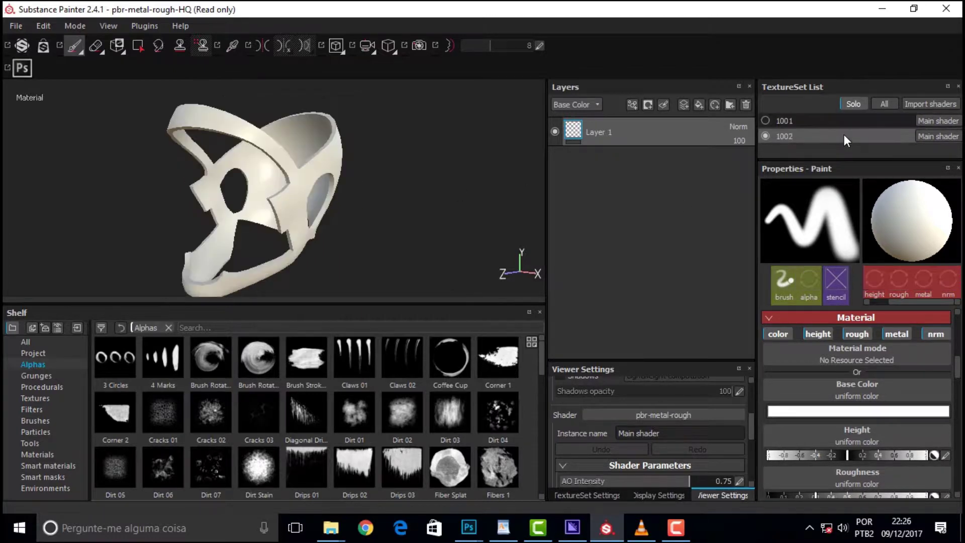
pyautogui.click(849, 121)
pyautogui.click(843, 121)
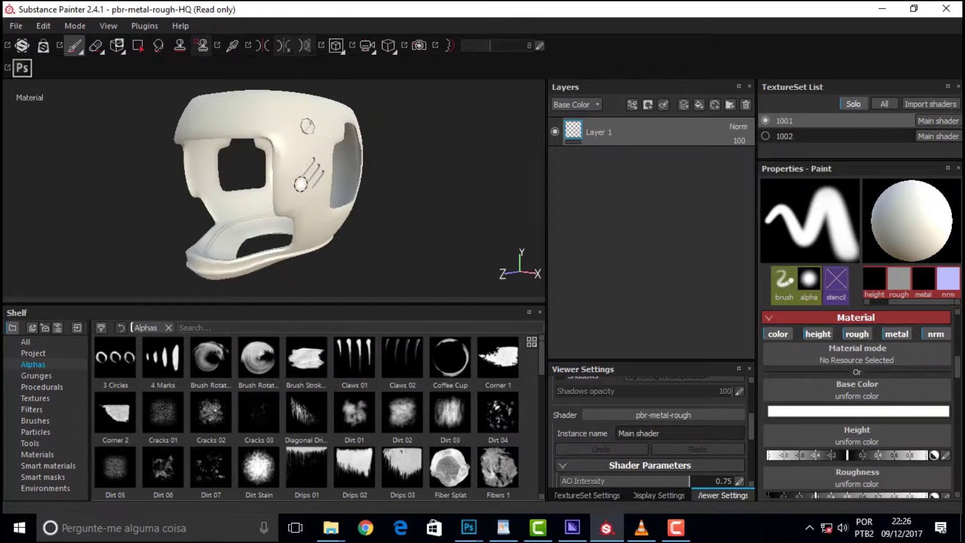
pyautogui.click(766, 135)
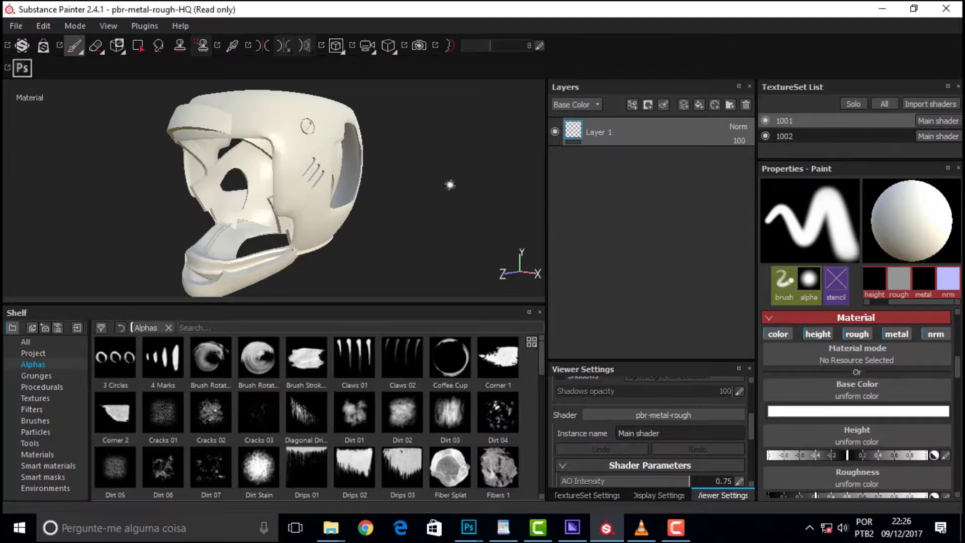
pyautogui.moveTo(442, 152)
pyautogui.keyDown('alt'); pyautogui.mouseDown()
pyautogui.moveTo(404, 171)
pyautogui.moveTo(511, 129)
pyautogui.moveTo(541, 144)
pyautogui.moveTo(504, 158)
pyautogui.moveTo(449, 163)
pyautogui.moveTo(448, 153)
pyautogui.mouseUp(); pyautogui.keyUp('alt')
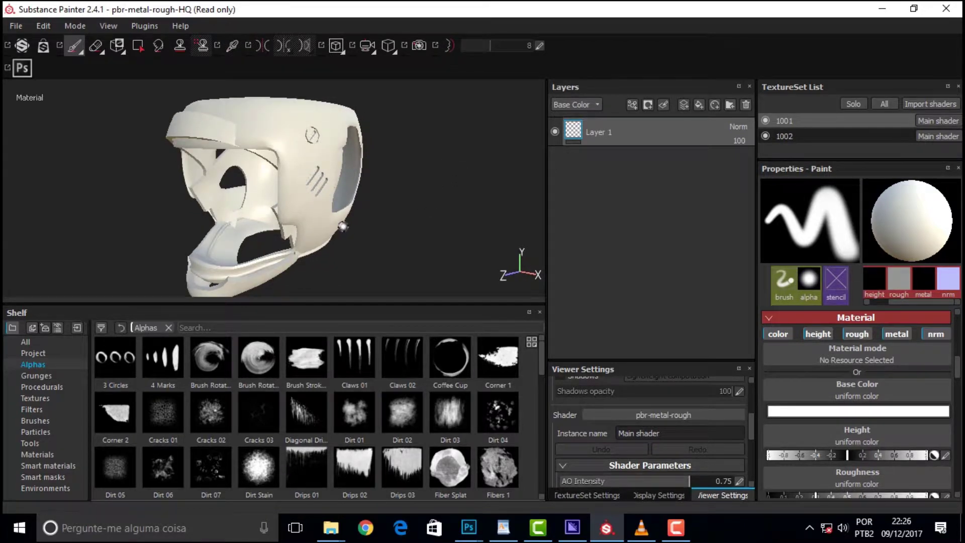
pyautogui.moveTo(752, 433); pyautogui.dragTo(752, 381)
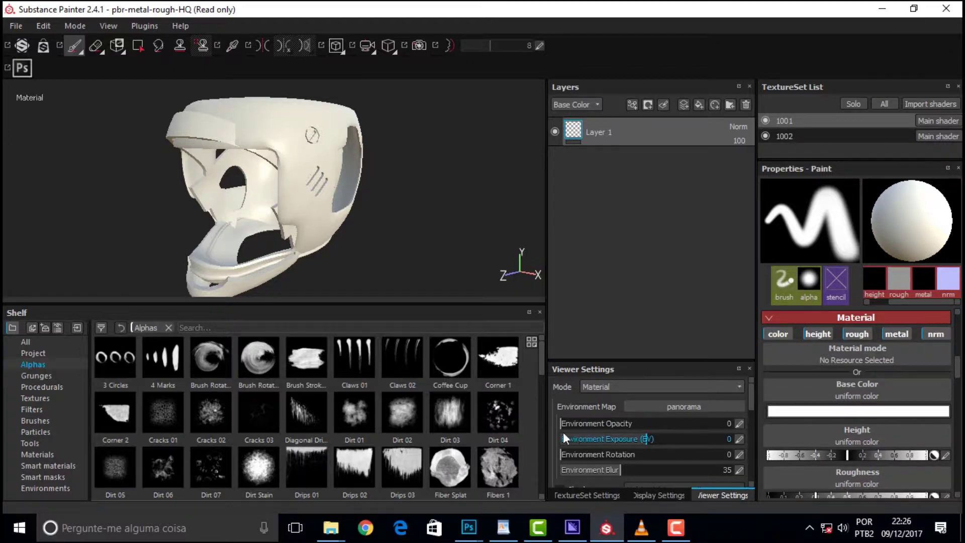
# - Raise environment opacity to 47 and apply the Soft_1LowContrastFront_2Backs environment map
pyautogui.moveTo(565, 424); pyautogui.dragTo(642, 429)
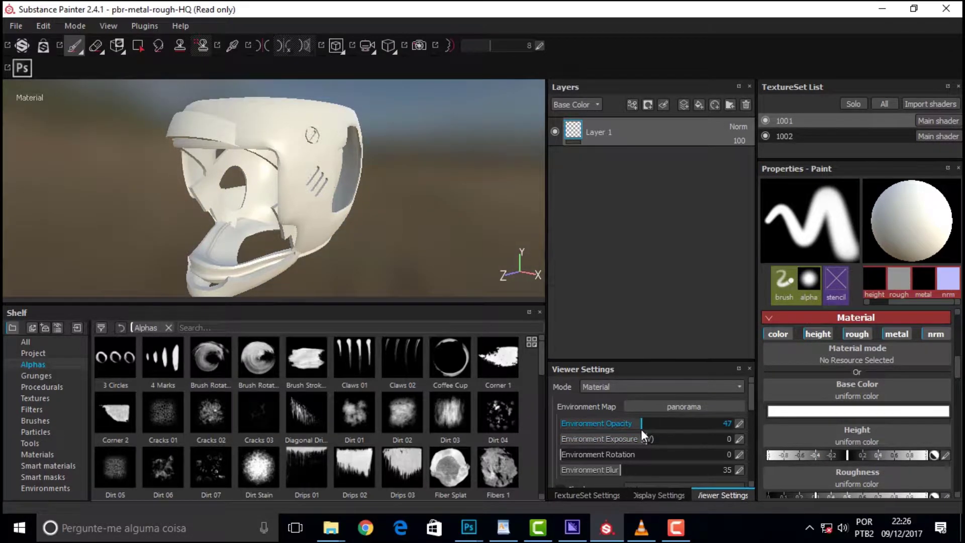
pyautogui.click(685, 406)
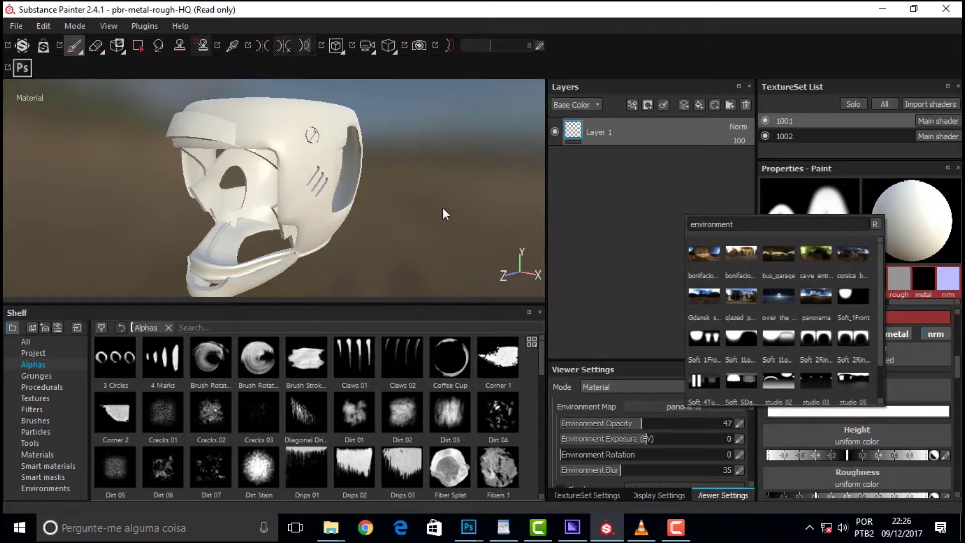
pyautogui.click(789, 340)
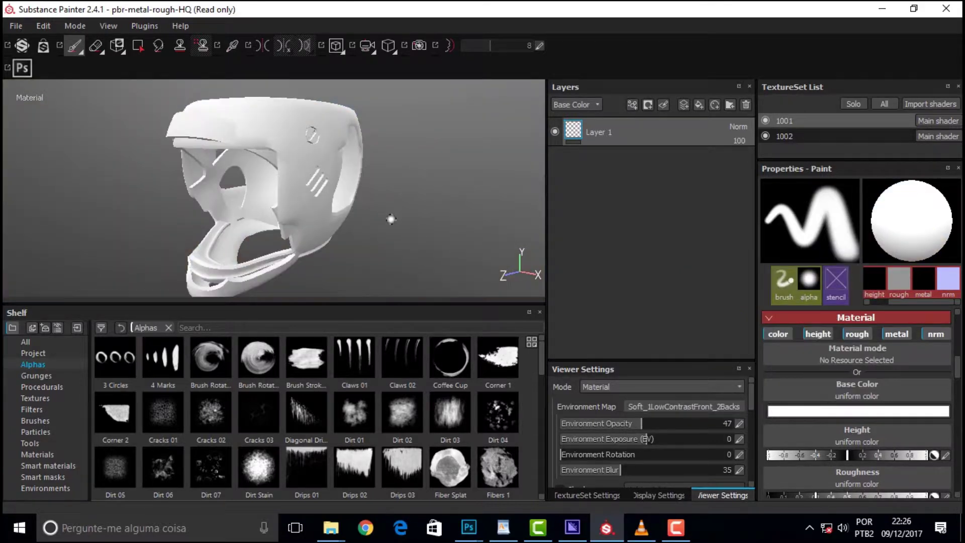
pyautogui.moveTo(542, 358); pyautogui.dragTo(539, 397)
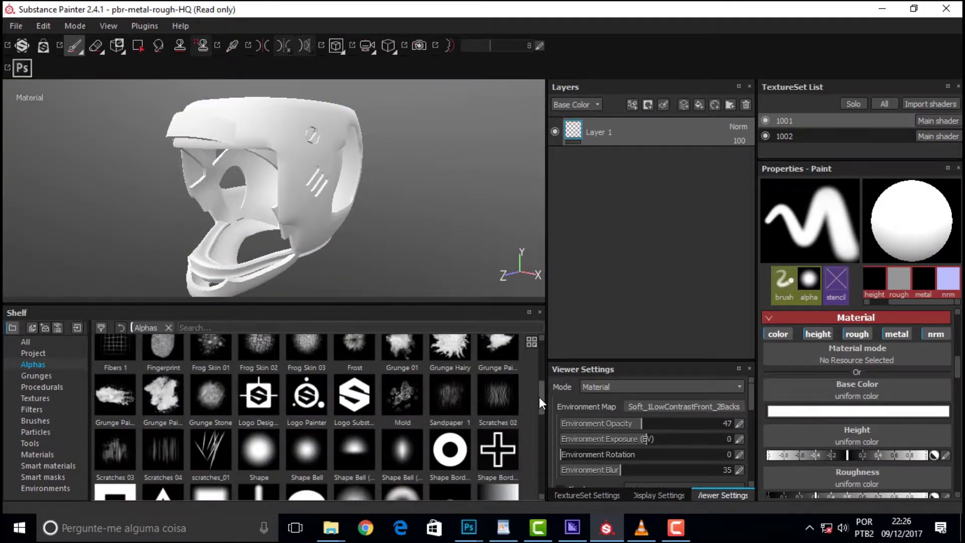
pyautogui.click(55, 489)
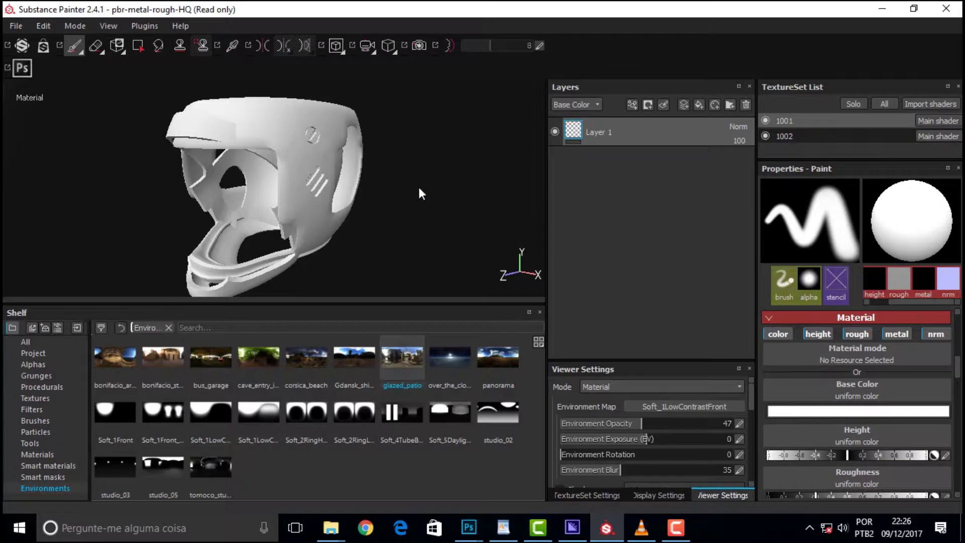
# - Apply the glazed_patio environment from the Shelf and rotate its lighting to 20
pyautogui.moveTo(407, 359); pyautogui.dragTo(426, 279)
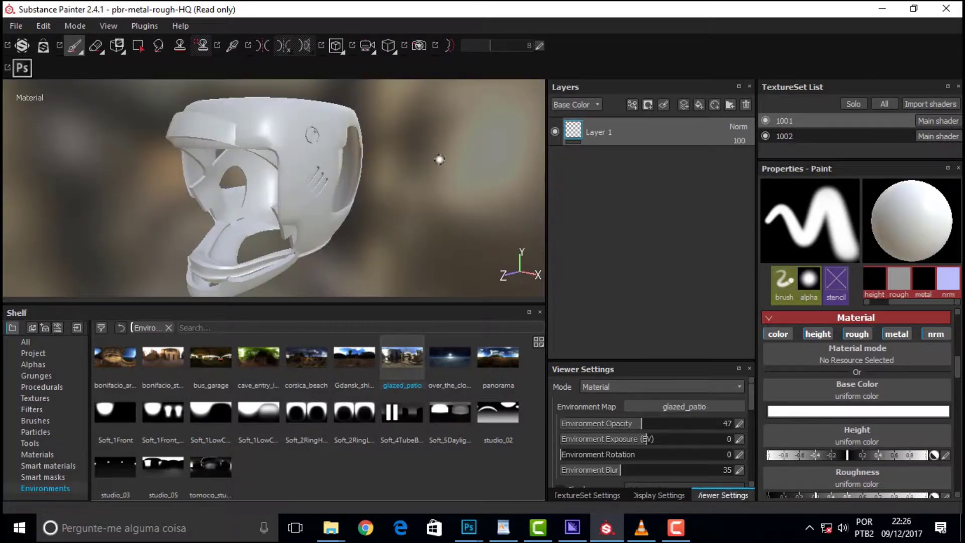
pyautogui.moveTo(404, 139)
pyautogui.keyDown('alt'); pyautogui.mouseDown()
pyautogui.moveTo(523, 146)
pyautogui.moveTo(471, 171)
pyautogui.mouseUp(); pyautogui.keyUp('alt')
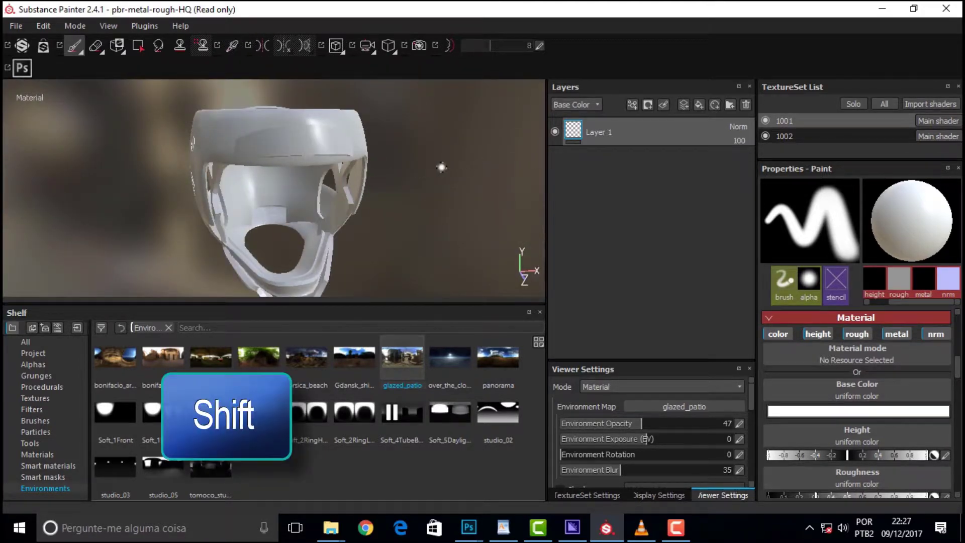
pyautogui.keyDown('shift'); pyautogui.moveTo(441, 166); pyautogui.dragTo(434, 166, button='right'); pyautogui.keyUp('shift')
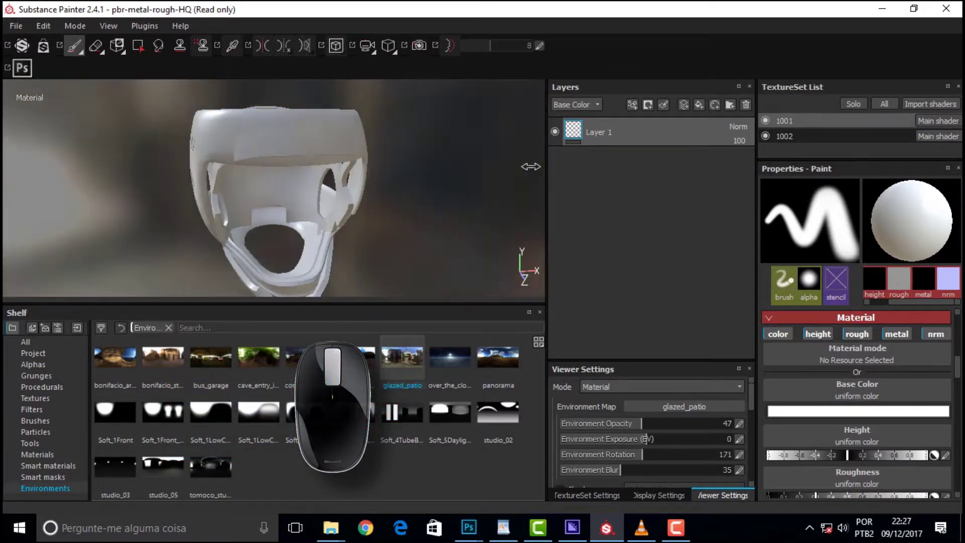
pyautogui.moveTo(434, 166)
pyautogui.keyDown('shift'); pyautogui.mouseDown(button='right')
pyautogui.moveTo(179, 181)
pyautogui.moveTo(407, 188)
pyautogui.mouseUp(button='right'); pyautogui.keyUp('shift')
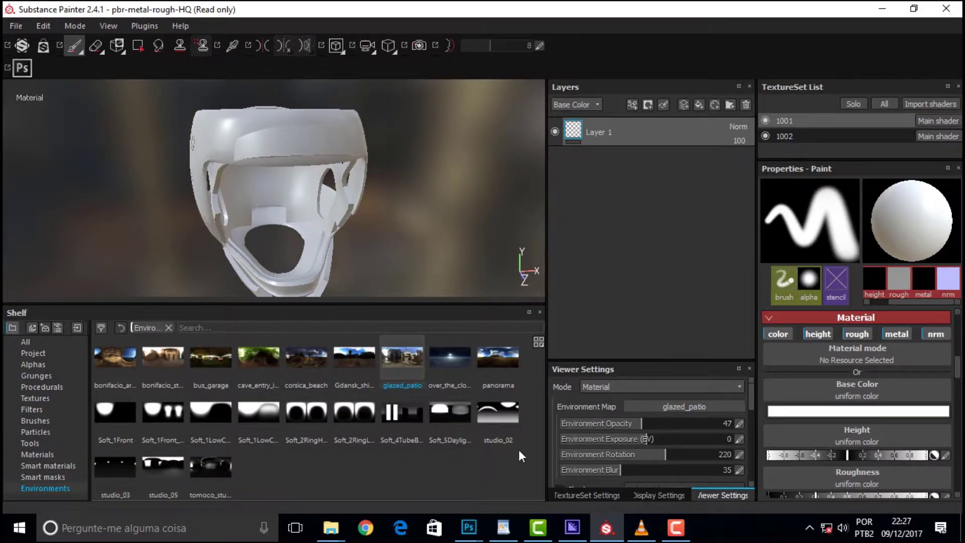
pyautogui.moveTo(423, 194)
pyautogui.keyDown('shift'); pyautogui.mouseDown(button='right')
pyautogui.moveTo(394, 190)
pyautogui.moveTo(301, 209)
pyautogui.moveTo(412, 233)
pyautogui.moveTo(341, 250)
pyautogui.mouseUp(button='right'); pyautogui.keyUp('shift')
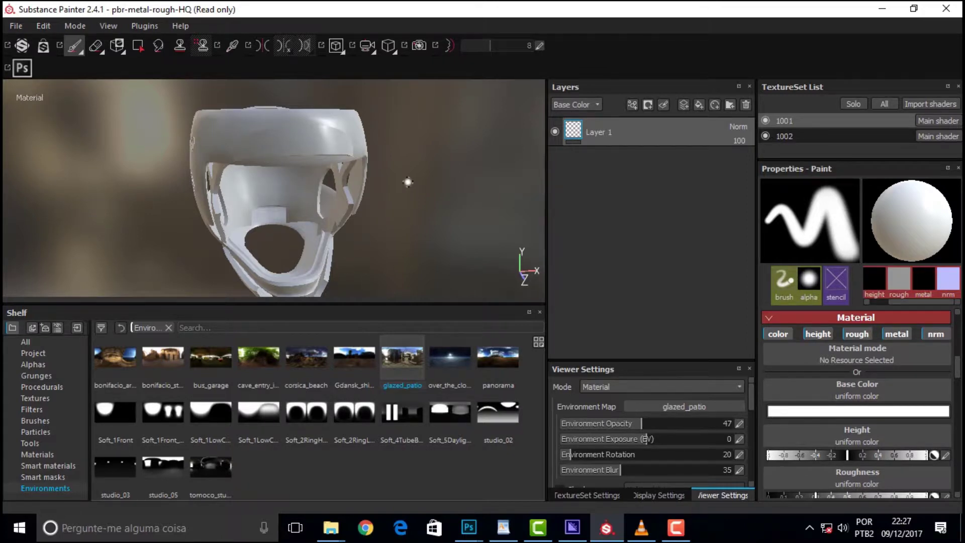
pyautogui.keyDown('alt'); pyautogui.moveTo(425, 177); pyautogui.dragTo(297, 168); pyautogui.keyUp('alt')
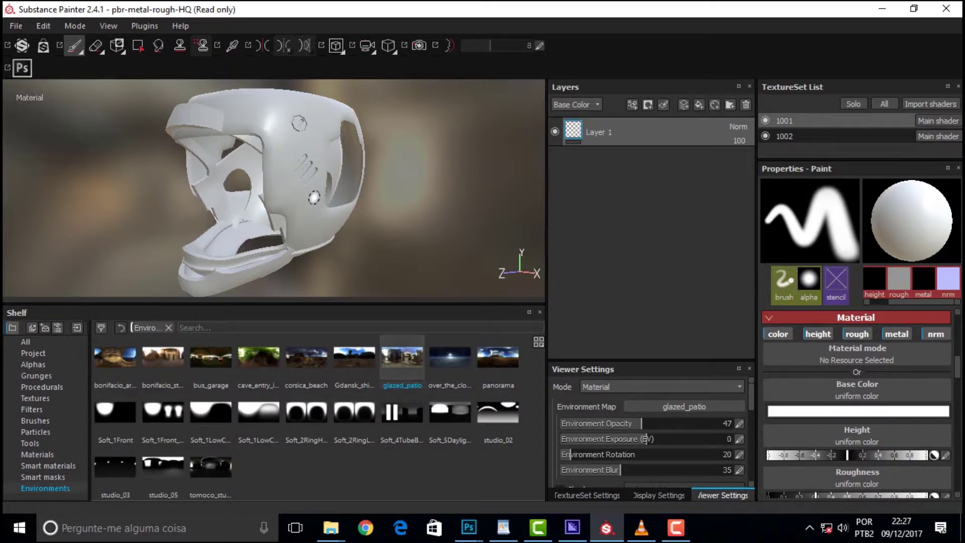
pyautogui.click(18, 26)
pyautogui.moveTo(37, 68)
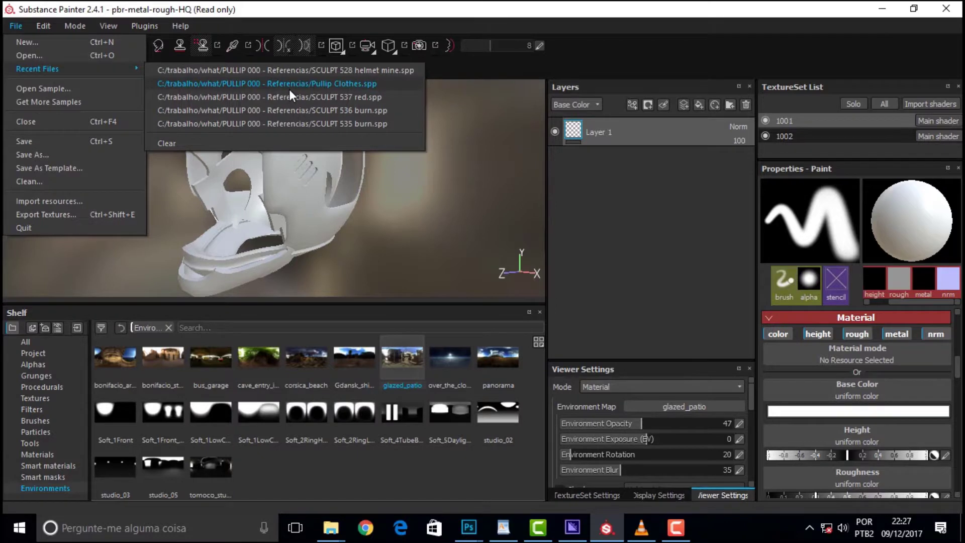
# - Open Pullip Clothes.spp, discarding the helmet changes, and orbit the clothes model
pyautogui.click(288, 85)
pyautogui.click(460, 289)
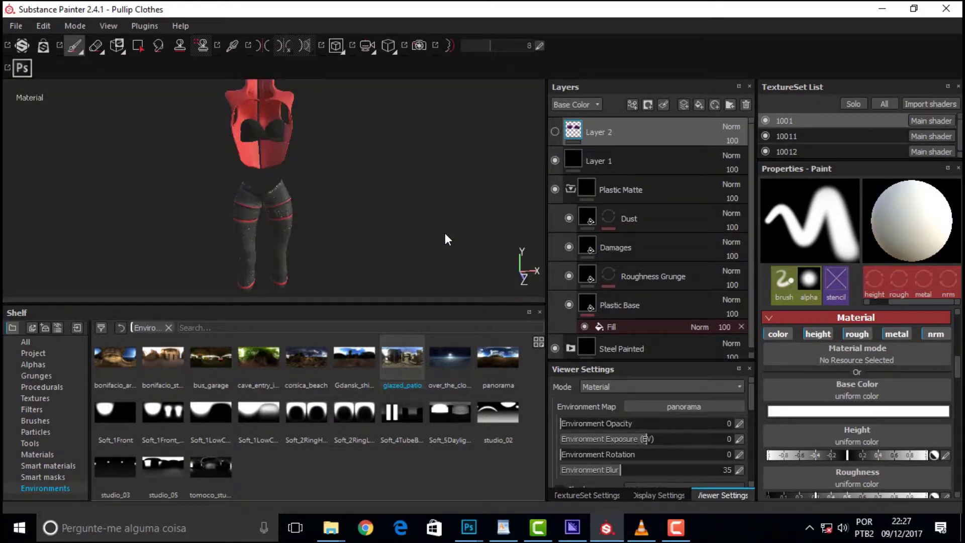
pyautogui.moveTo(448, 160)
pyautogui.keyDown('alt'); pyautogui.mouseDown()
pyautogui.moveTo(306, 155)
pyautogui.moveTo(447, 158)
pyautogui.moveTo(421, 158)
pyautogui.mouseUp(); pyautogui.keyUp('alt')
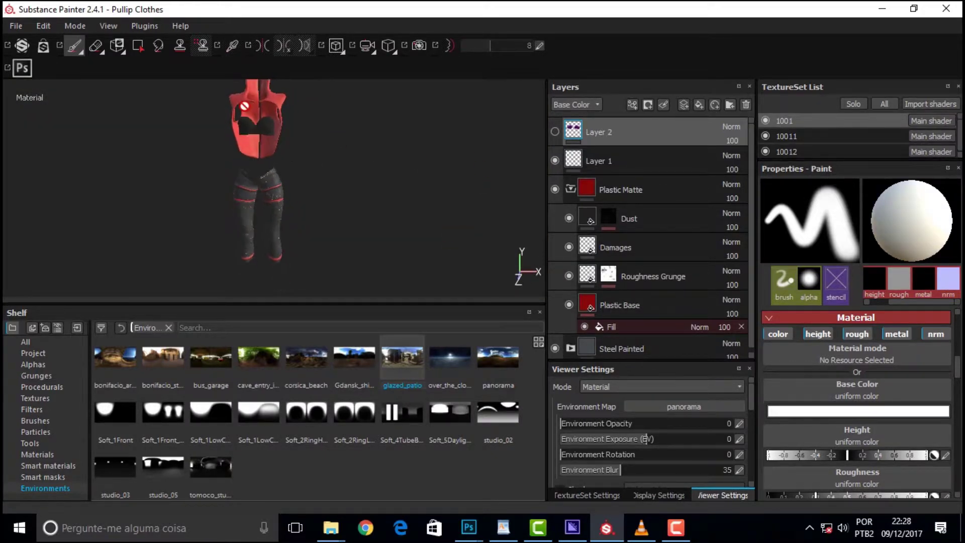
pyautogui.scroll(3, 247, 103)
pyautogui.scroll(3, 244, 106)
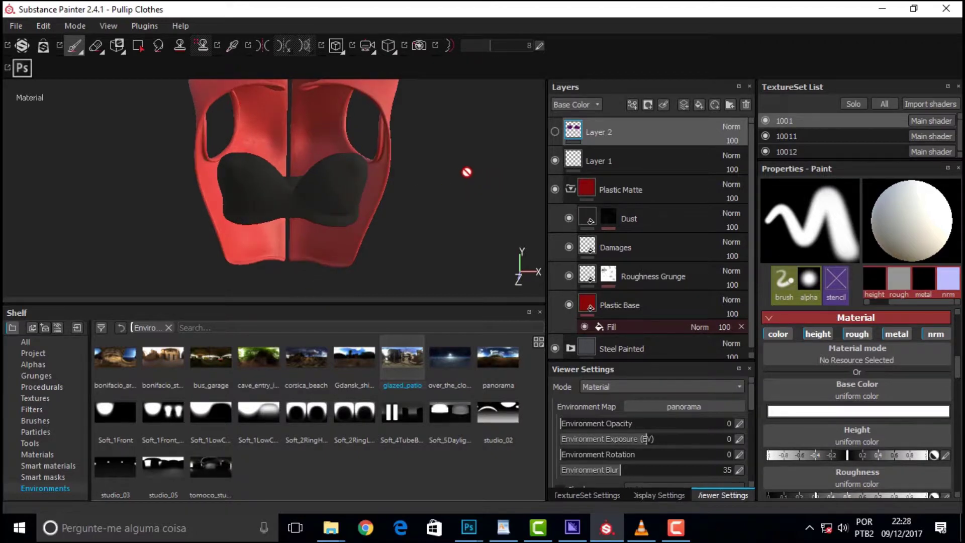
pyautogui.moveTo(450, 171)
pyautogui.keyDown('alt'); pyautogui.mouseDown()
pyautogui.moveTo(408, 184)
pyautogui.moveTo(463, 168)
pyautogui.moveTo(456, 173)
pyautogui.mouseUp(); pyautogui.keyUp('alt')
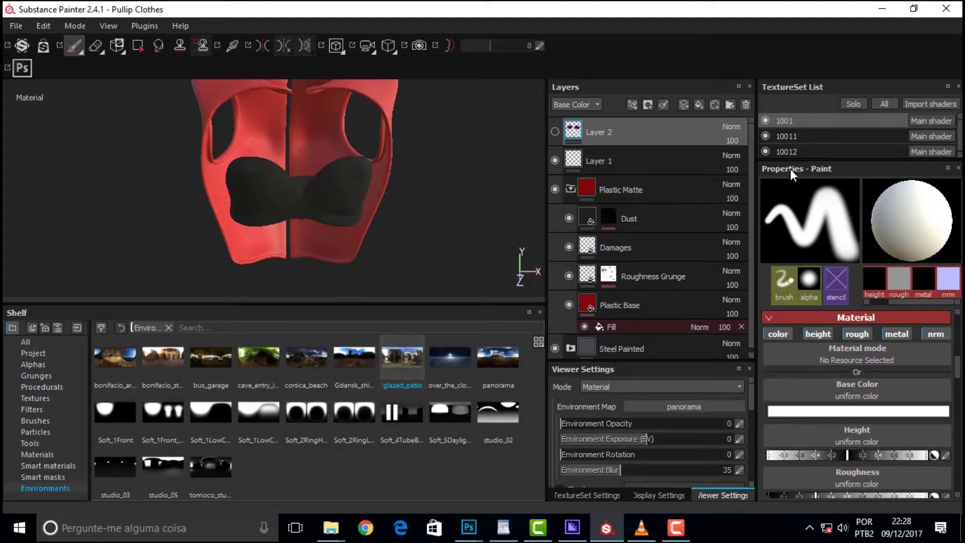
# - Show texture set 10012's layers and toggle the Baseball Hat Worn layer's visibility to compare
pyautogui.click(804, 154)
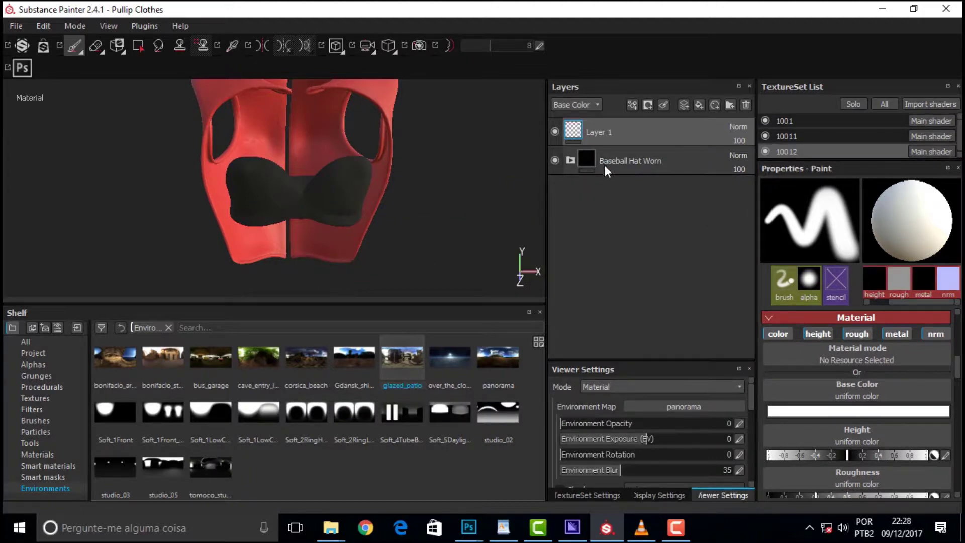
pyautogui.click(555, 160)
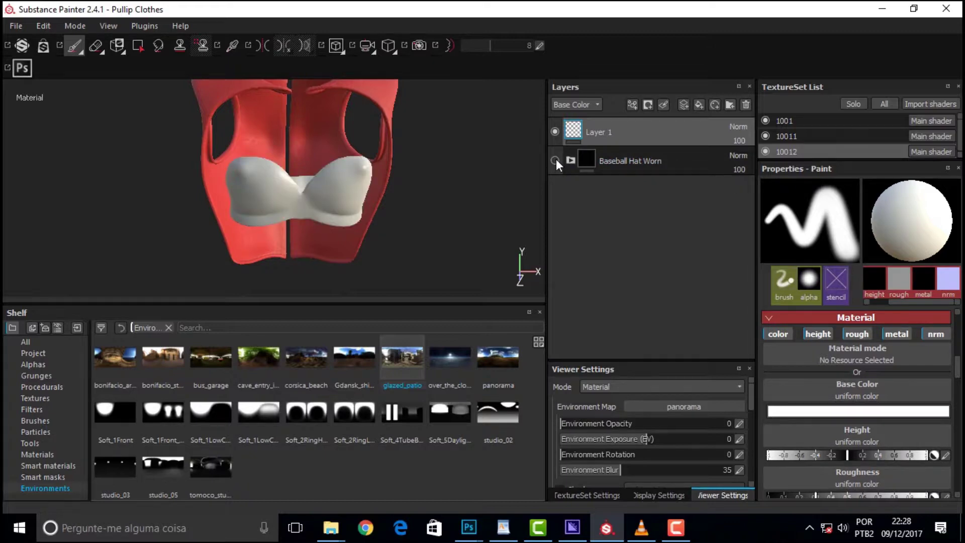
pyautogui.click(555, 160)
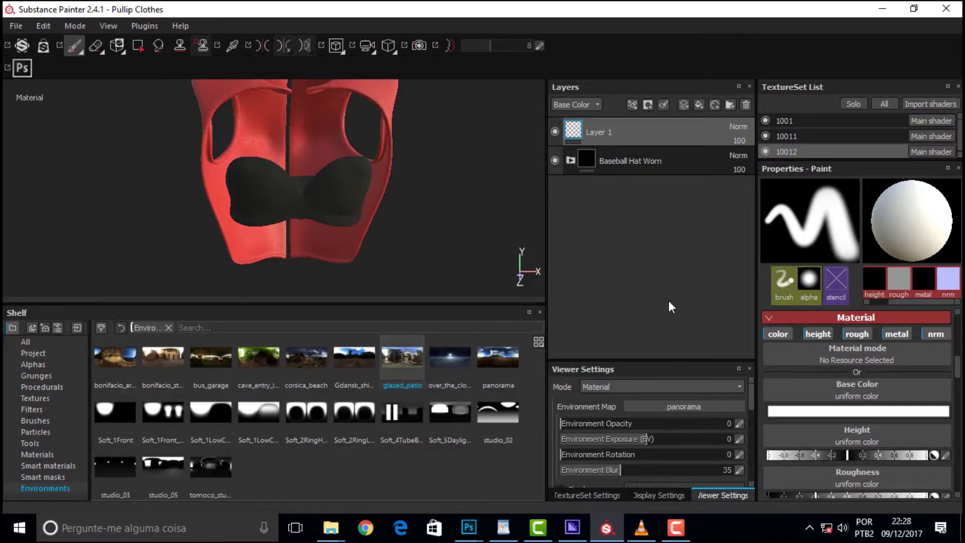
# - Test and undo a white stroke on the top's right cup, then show the Display Settings
pyautogui.click(571, 160)
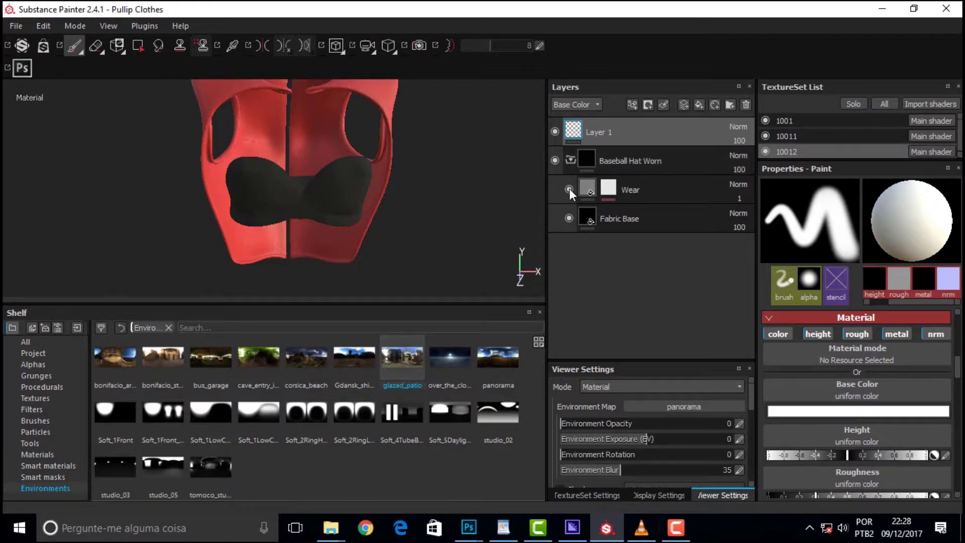
pyautogui.click(570, 159)
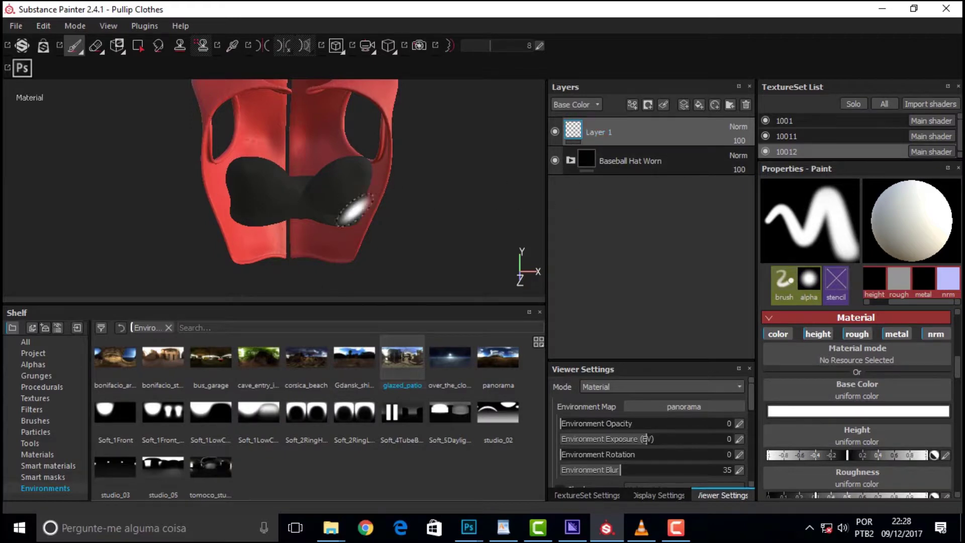
pyautogui.moveTo(348, 179); pyautogui.dragTo(337, 236)
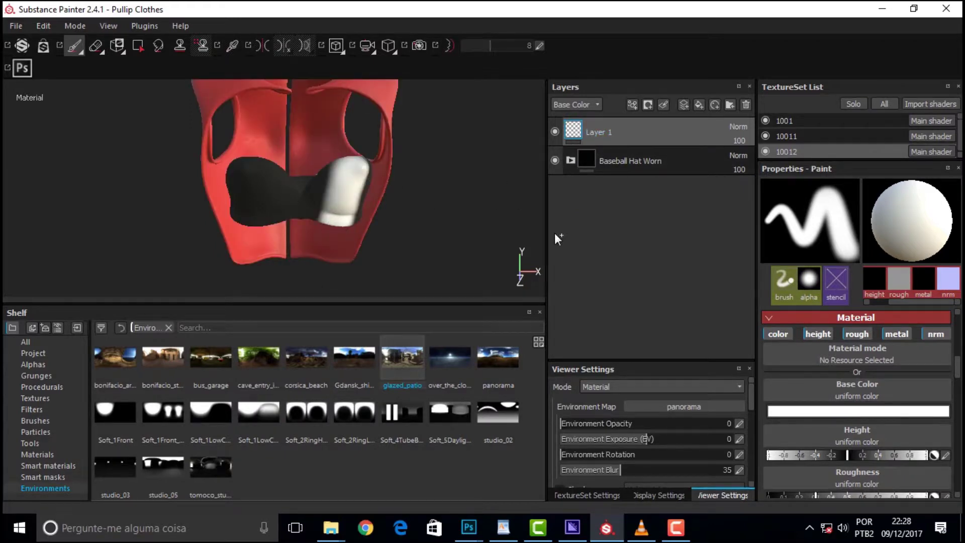
pyautogui.hotkey('ctrl', 'z')
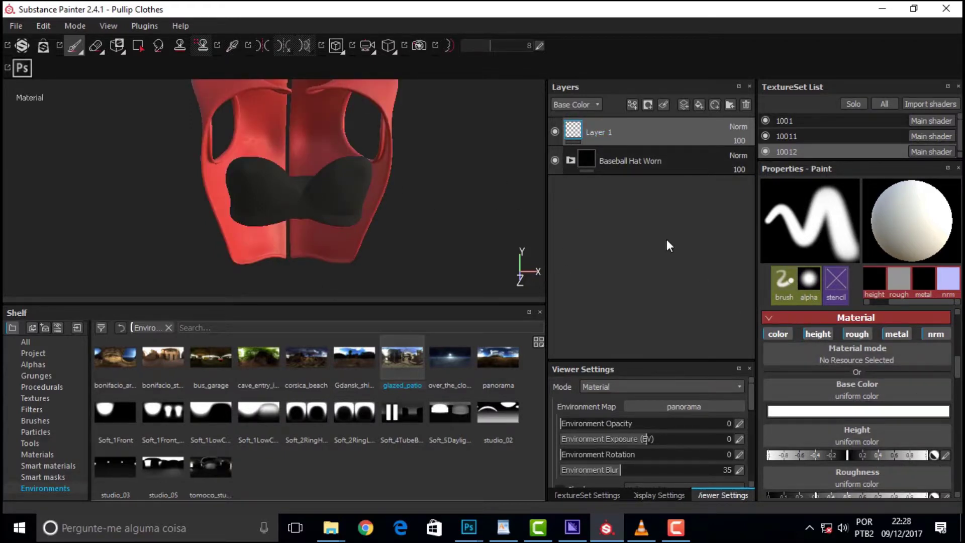
pyautogui.click(658, 496)
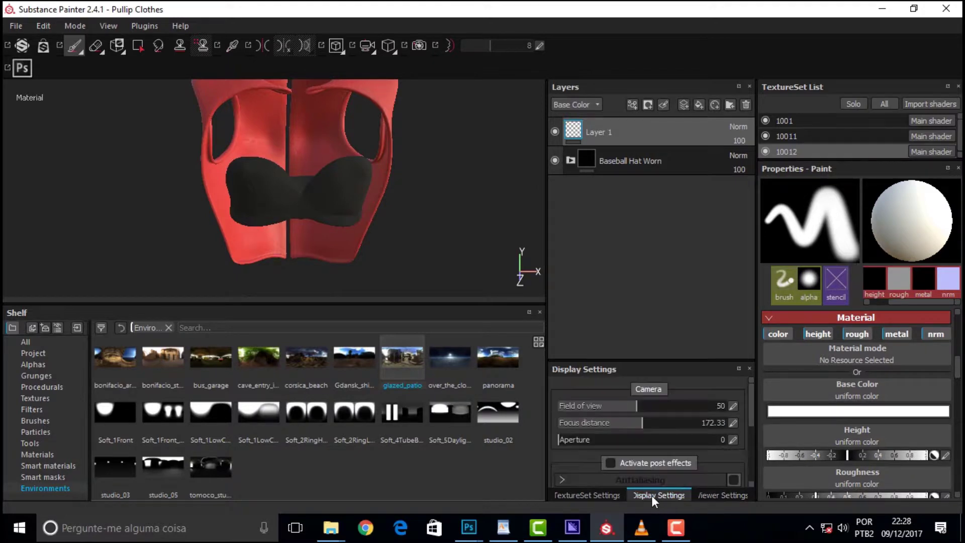
# - Add an Opacity channel to the texture set in TextureSet Settings
pyautogui.click(592, 496)
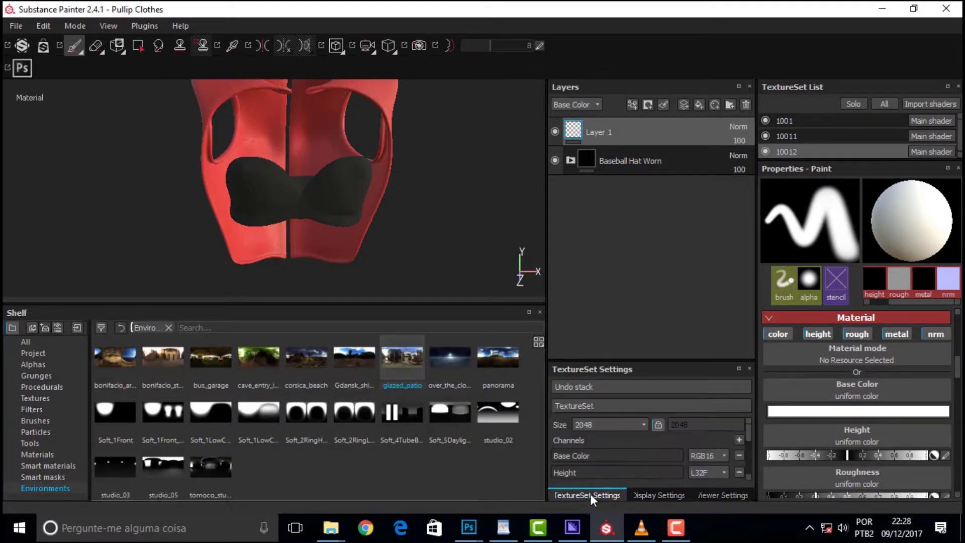
pyautogui.click(739, 439)
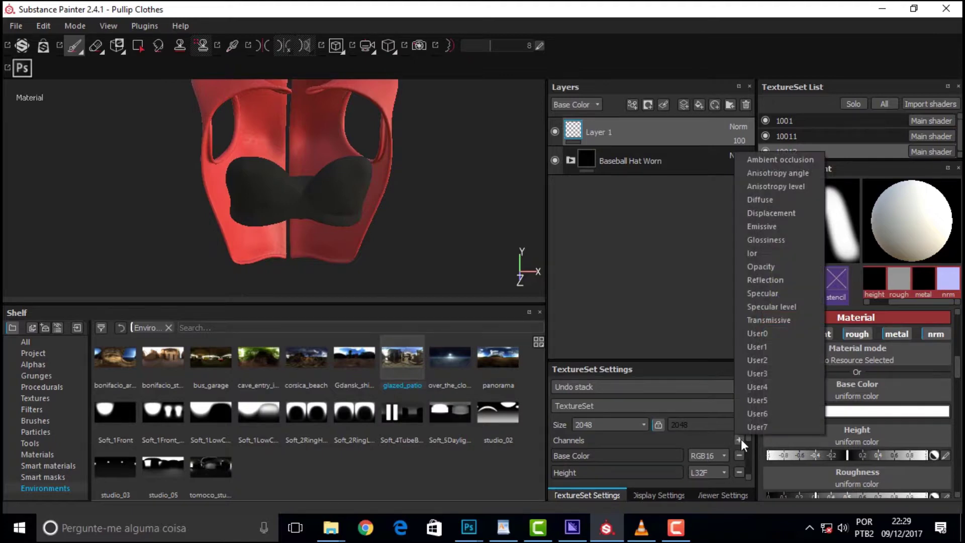
pyautogui.click(767, 268)
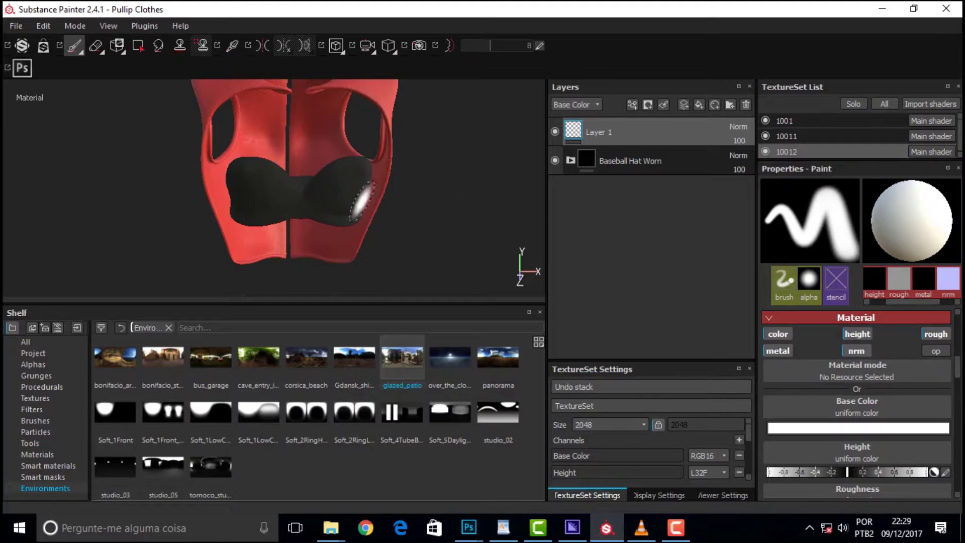
pyautogui.click(739, 440)
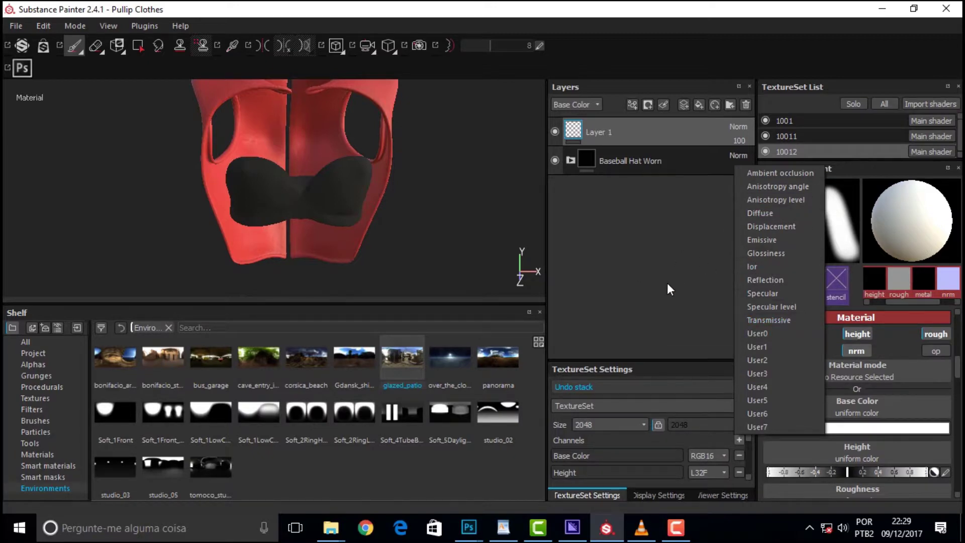
pyautogui.click(680, 276)
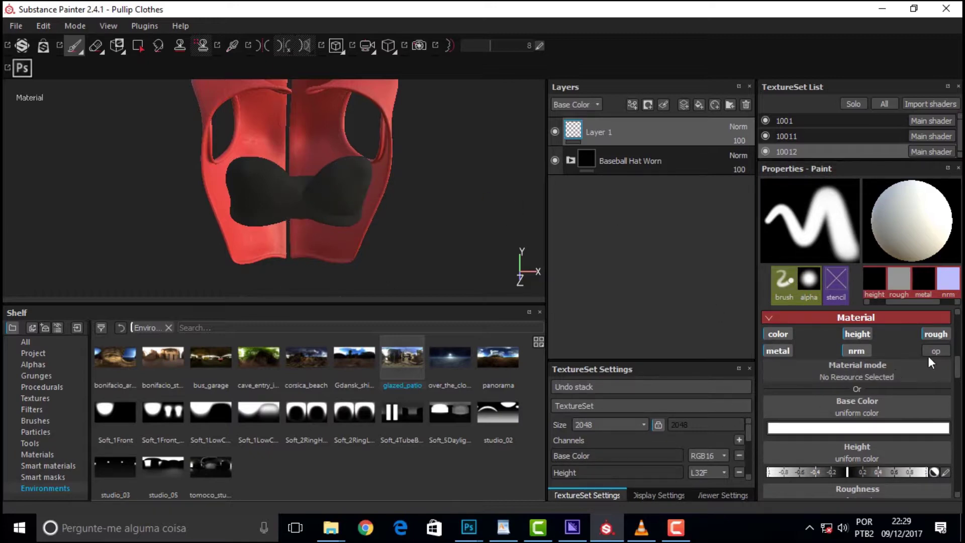
# - Make the brush paint only opacity by turning off color, height, metal, normal and roughness
pyautogui.click(771, 334)
pyautogui.click(778, 351)
pyautogui.click(857, 334)
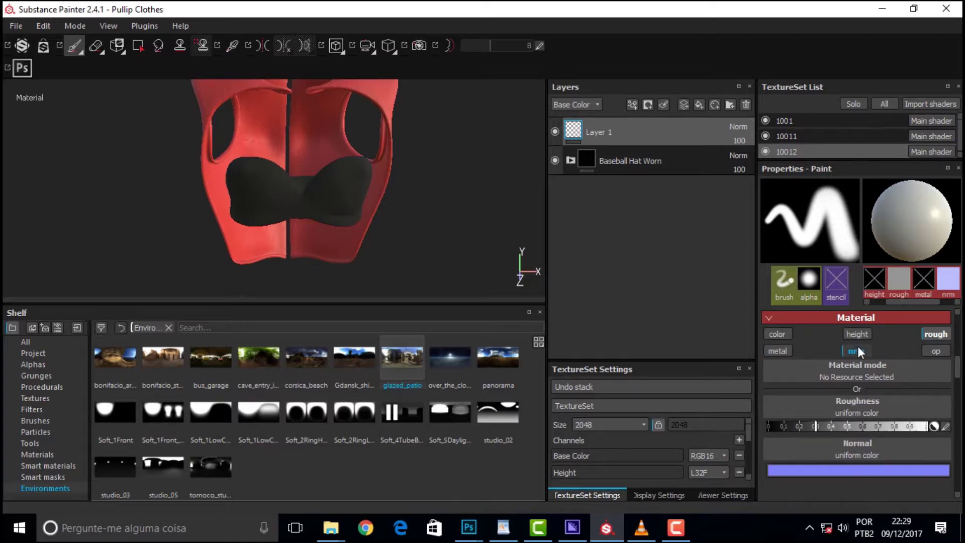
pyautogui.click(856, 350)
pyautogui.click(936, 334)
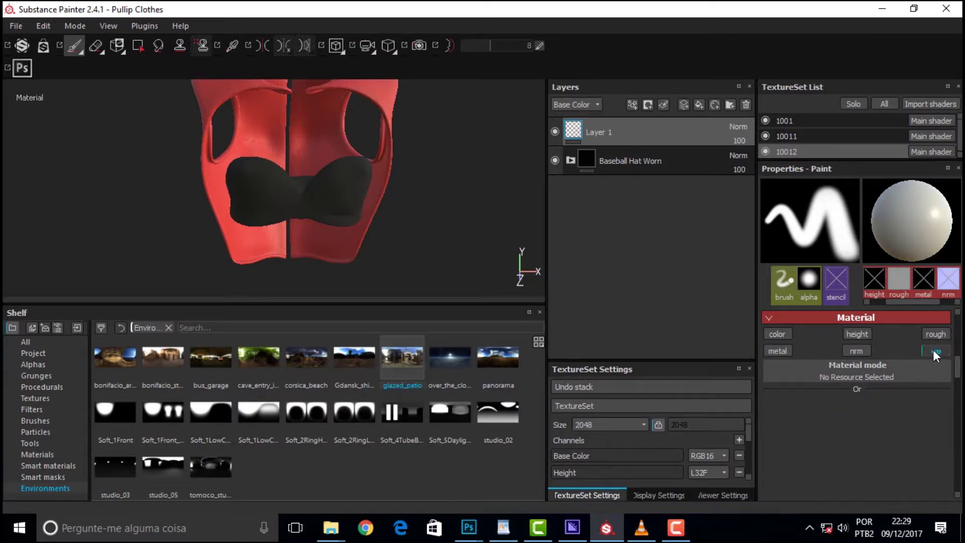
pyautogui.click(934, 350)
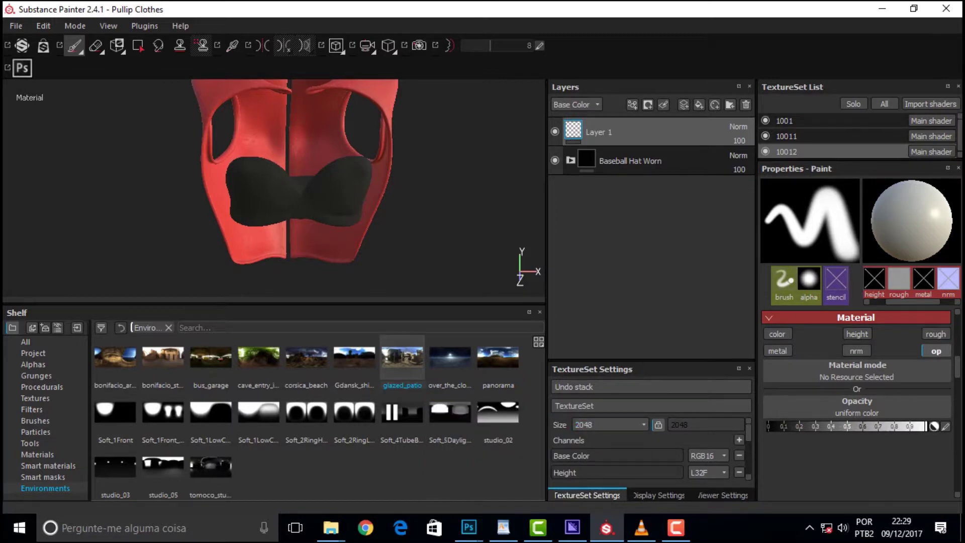
pyautogui.moveTo(748, 426)
pyautogui.mouseDown()
pyautogui.moveTo(748, 466)
pyautogui.moveTo(750, 409)
pyautogui.mouseUp()
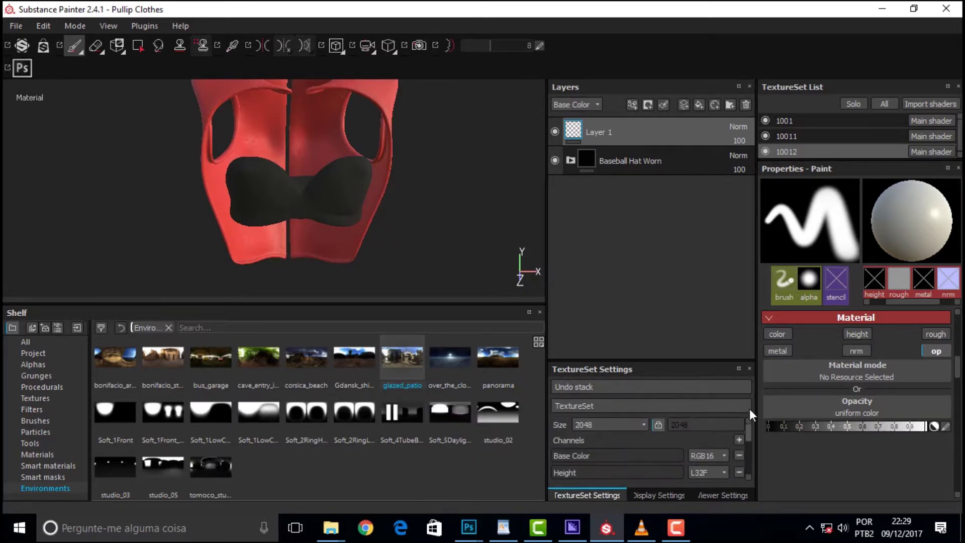
pyautogui.click(654, 495)
pyautogui.click(721, 496)
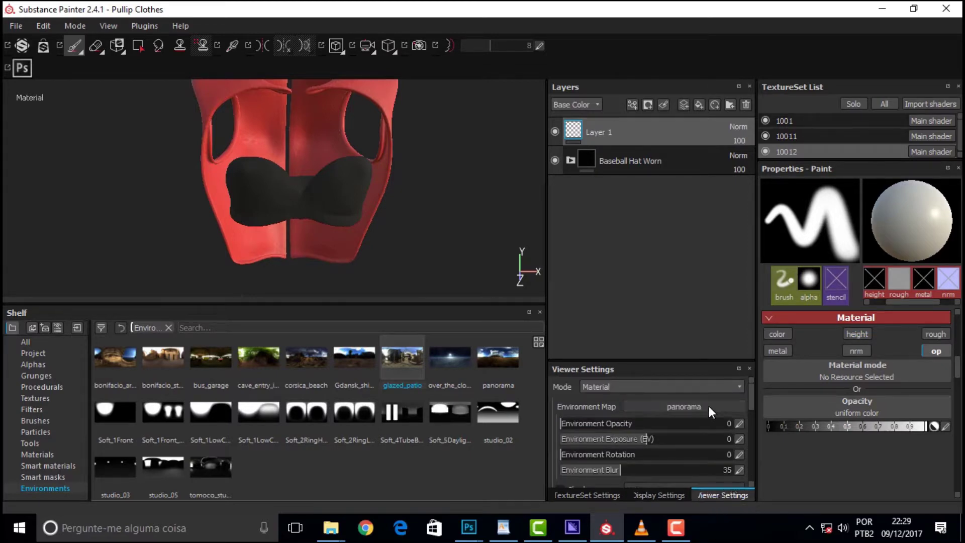
# - Set the viewer shader to pbr-metal-rough-with-alpha-blending and frame the red top again
pyautogui.click(657, 384)
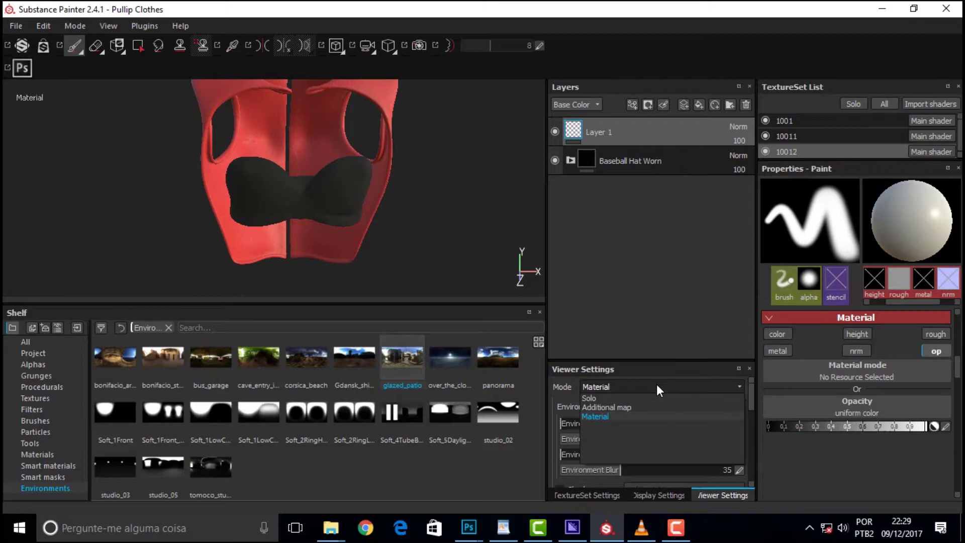
pyautogui.click(657, 384)
pyautogui.moveTo(749, 394); pyautogui.dragTo(749, 424)
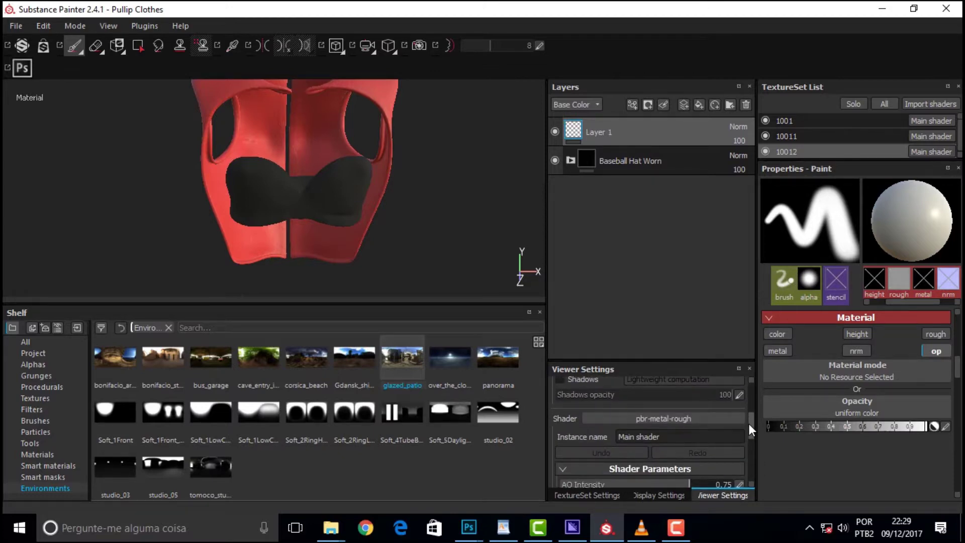
pyautogui.click(632, 403)
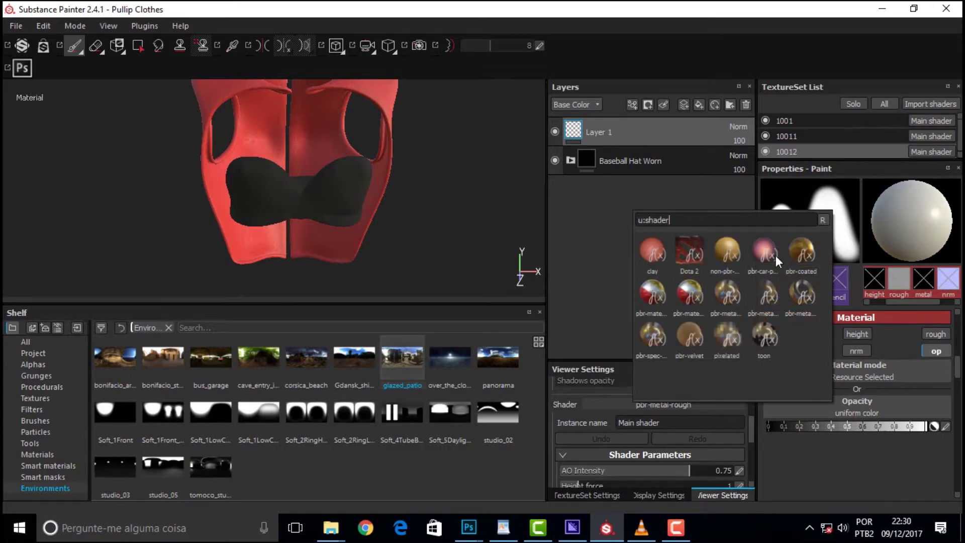
pyautogui.click(764, 298)
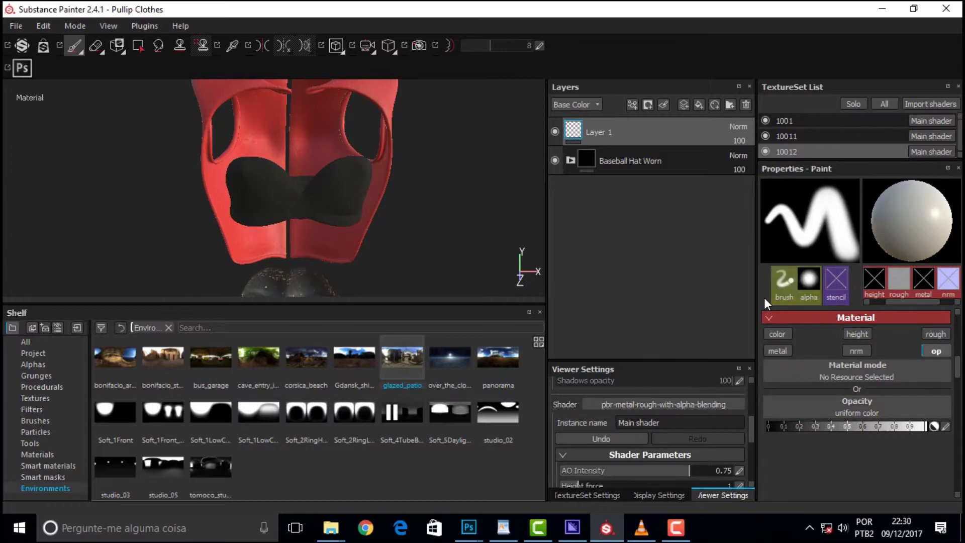
pyautogui.press('alt')
pyautogui.moveTo(453, 160)
pyautogui.keyDown('alt'); pyautogui.mouseDown(button='middle')
pyautogui.moveTo(494, 104)
pyautogui.moveTo(490, 156)
pyautogui.moveTo(475, 99)
pyautogui.moveTo(382, 210)
pyautogui.mouseUp(button='middle'); pyautogui.keyUp('alt')
pyautogui.moveTo(425, 181)
pyautogui.keyDown('alt'); pyautogui.mouseDown(button='middle')
pyautogui.moveTo(448, 161)
pyautogui.moveTo(455, 219)
pyautogui.moveTo(413, 225)
pyautogui.mouseUp(button='middle'); pyautogui.keyUp('alt')
pyautogui.scroll(5, 311, 153)
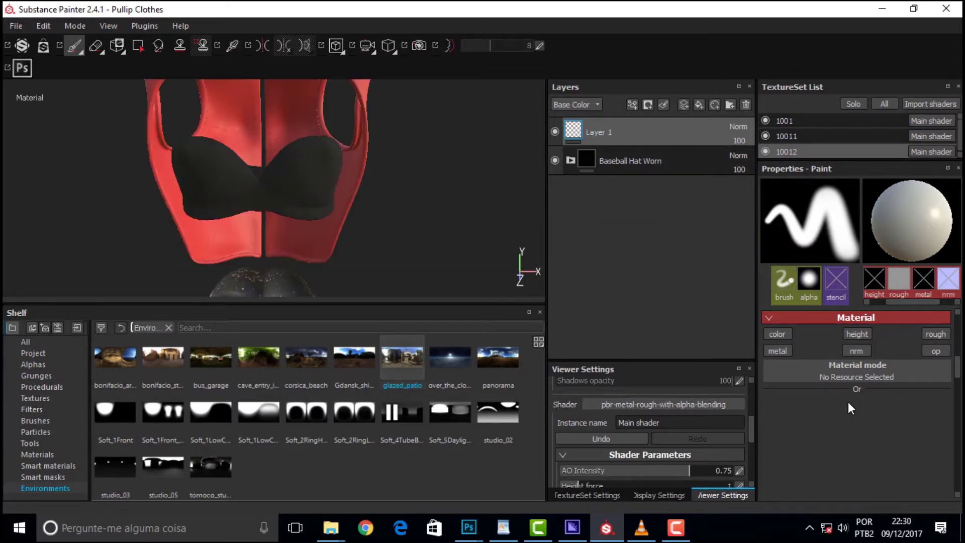
# - Re-enable opacity painting and move Layer 1 into Baseball Hat Worn, directly above Wear
pyautogui.click(940, 349)
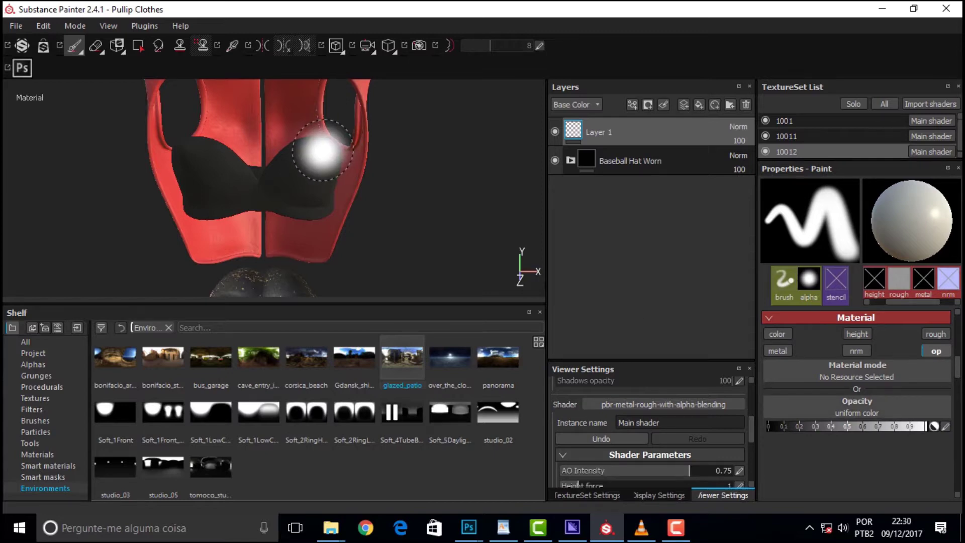
pyautogui.click(638, 159)
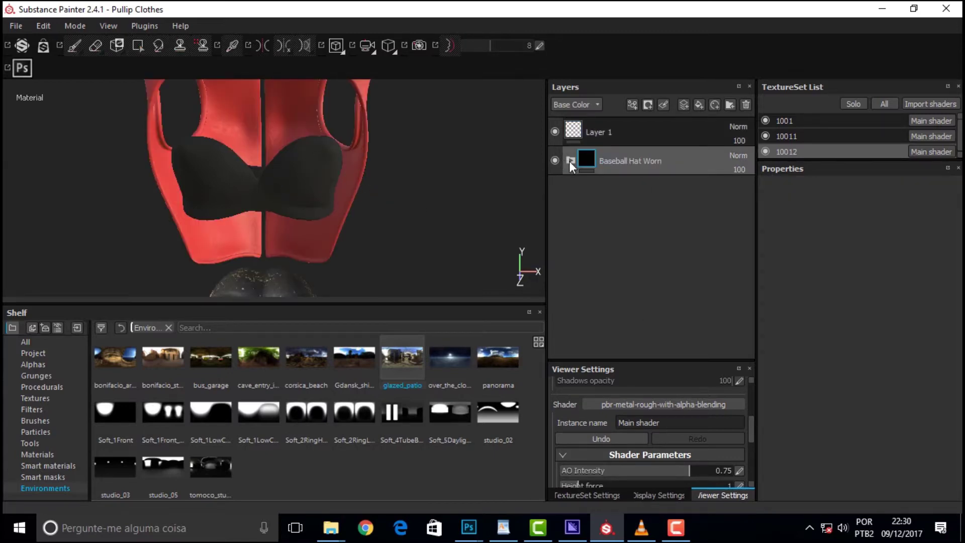
pyautogui.click(636, 135)
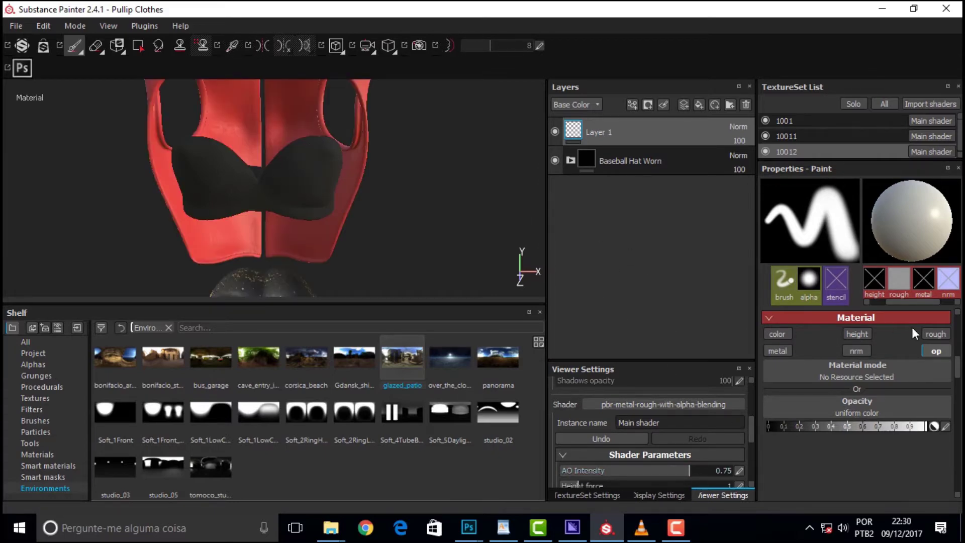
pyautogui.click(614, 165)
pyautogui.click(570, 160)
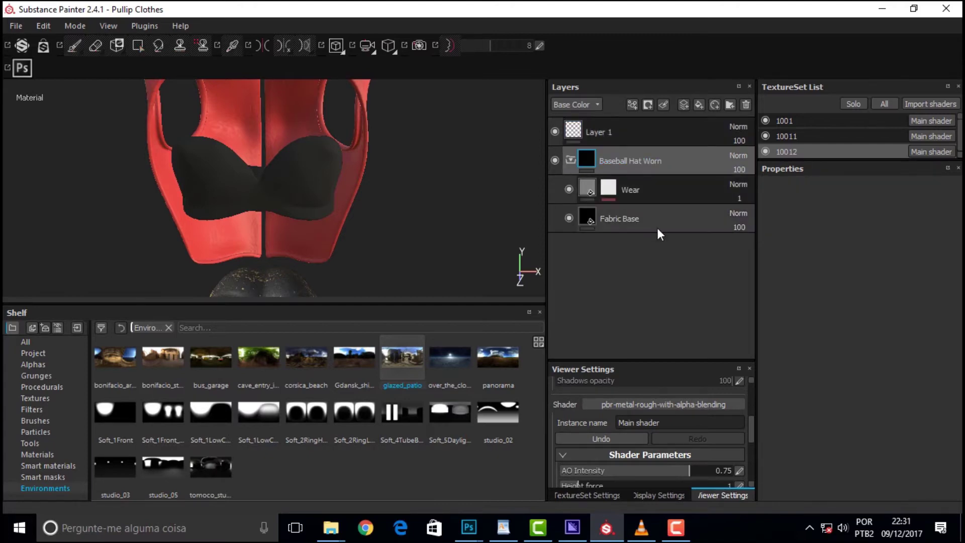
pyautogui.moveTo(603, 139)
pyautogui.mouseDown()
pyautogui.moveTo(603, 165)
pyautogui.moveTo(652, 187)
pyautogui.mouseUp()
pyautogui.moveTo(633, 228)
pyautogui.mouseDown()
pyautogui.moveTo(618, 149)
pyautogui.moveTo(639, 168)
pyautogui.moveTo(627, 149)
pyautogui.mouseUp()
pyautogui.click(624, 219)
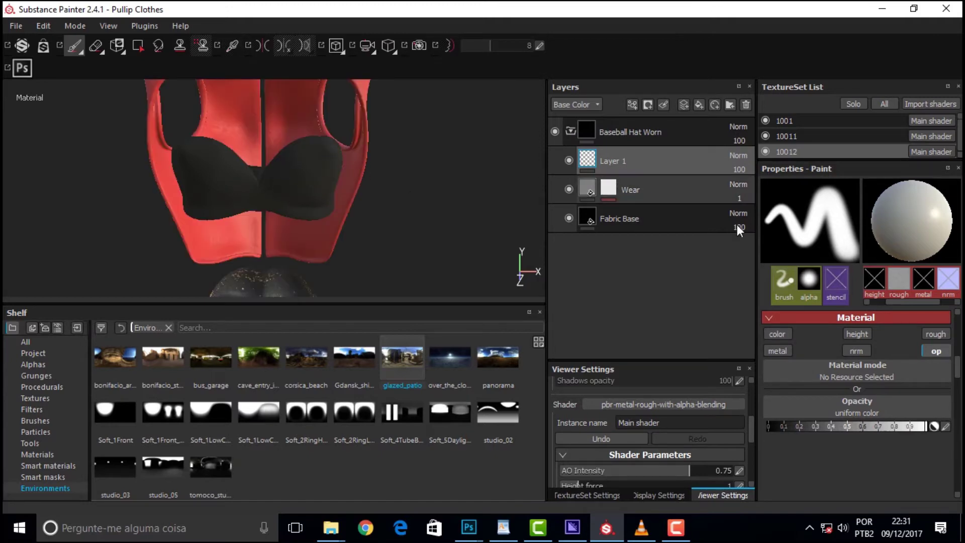
# - Set the brush opacity value to 0 and orbit around the red top to inspect it
pyautogui.moveTo(927, 426); pyautogui.dragTo(769, 426)
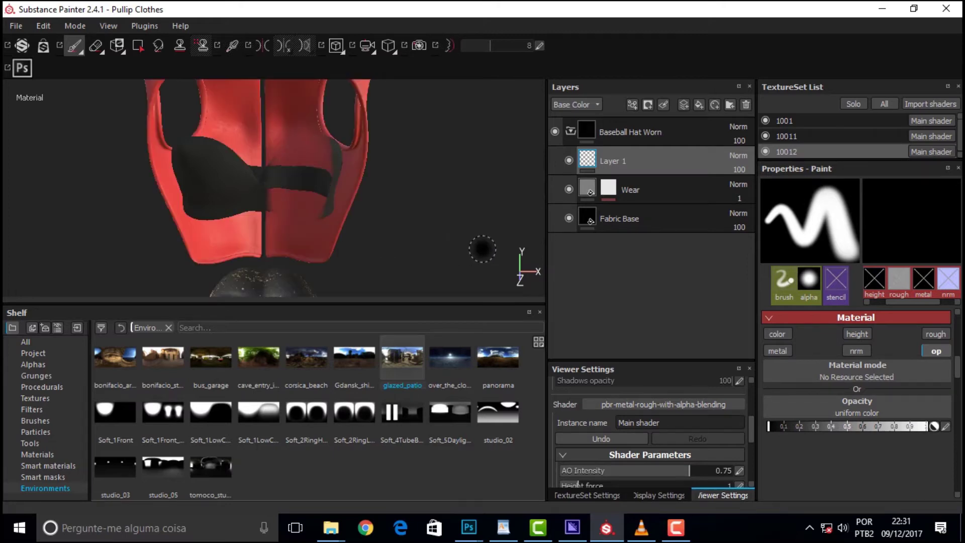
pyautogui.moveTo(442, 142)
pyautogui.keyDown('alt'); pyautogui.mouseDown()
pyautogui.moveTo(375, 177)
pyautogui.moveTo(366, 125)
pyautogui.moveTo(511, 144)
pyautogui.moveTo(427, 134)
pyautogui.moveTo(425, 146)
pyautogui.moveTo(225, 212)
pyautogui.moveTo(442, 151)
pyautogui.moveTo(496, 147)
pyautogui.moveTo(462, 166)
pyautogui.mouseUp(); pyautogui.keyUp('alt')
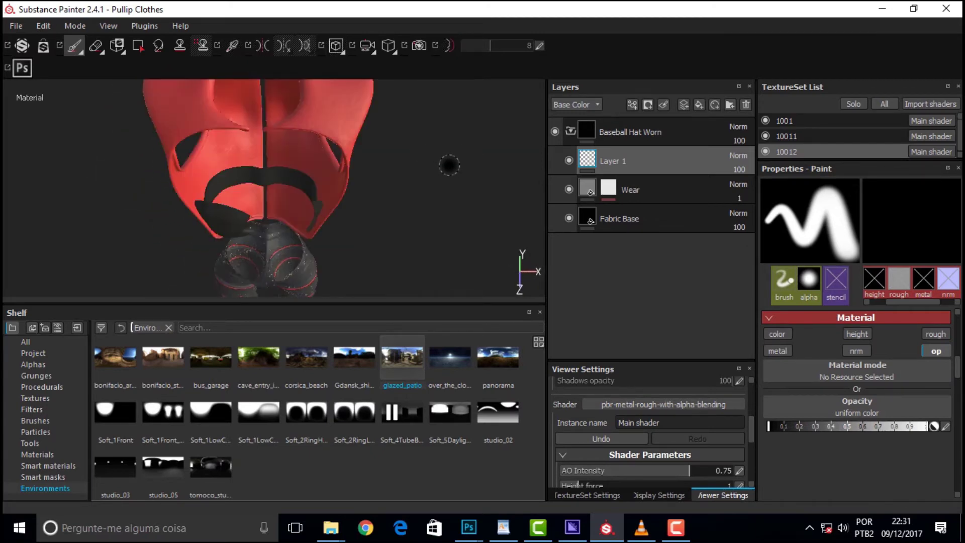
pyautogui.moveTo(403, 160)
pyautogui.keyDown('alt'); pyautogui.mouseDown()
pyautogui.moveTo(394, 161)
pyautogui.moveTo(388, 119)
pyautogui.moveTo(372, 125)
pyautogui.mouseUp(); pyautogui.keyUp('alt')
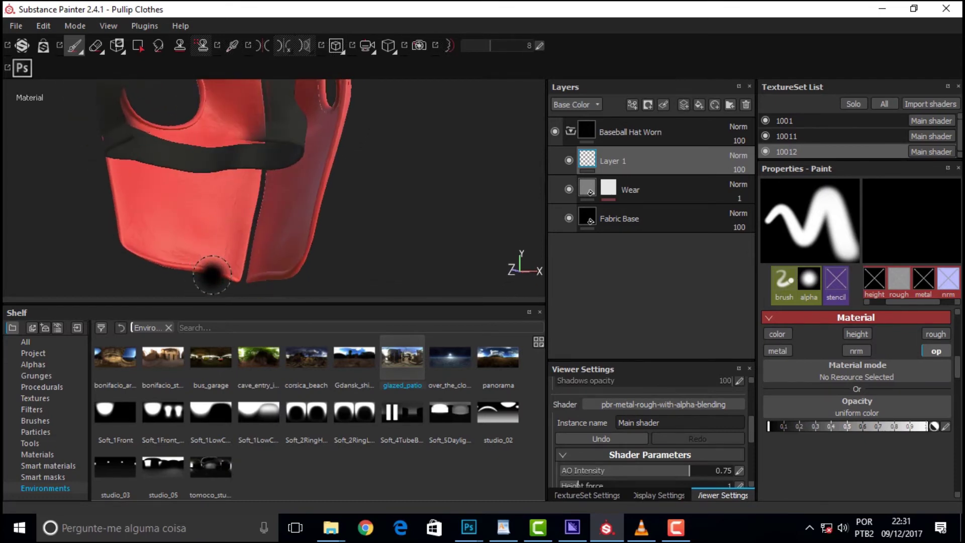
pyautogui.moveTo(409, 133)
pyautogui.keyDown('alt'); pyautogui.mouseDown()
pyautogui.moveTo(414, 183)
pyautogui.moveTo(308, 171)
pyautogui.moveTo(433, 174)
pyautogui.moveTo(403, 164)
pyautogui.moveTo(287, 178)
pyautogui.mouseUp(); pyautogui.keyUp('alt')
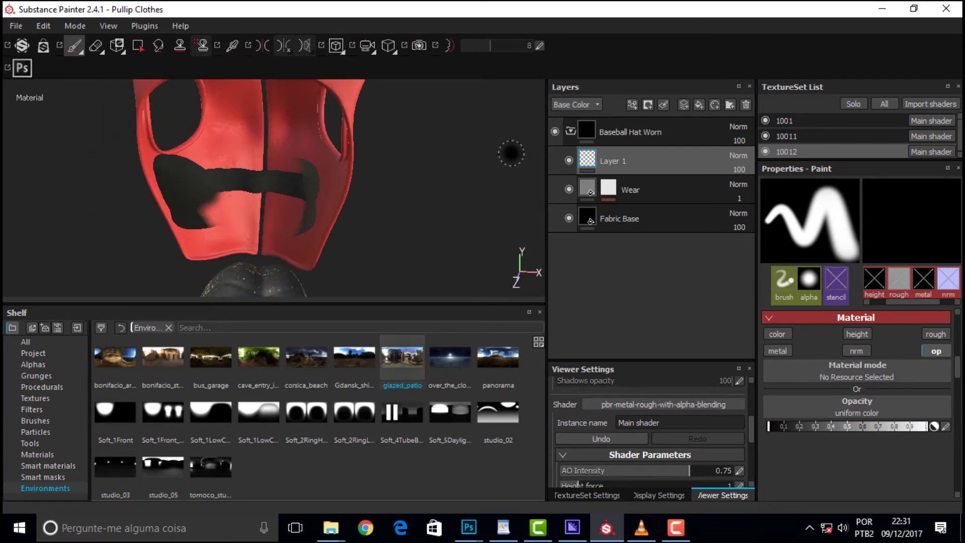
pyautogui.click(683, 527)
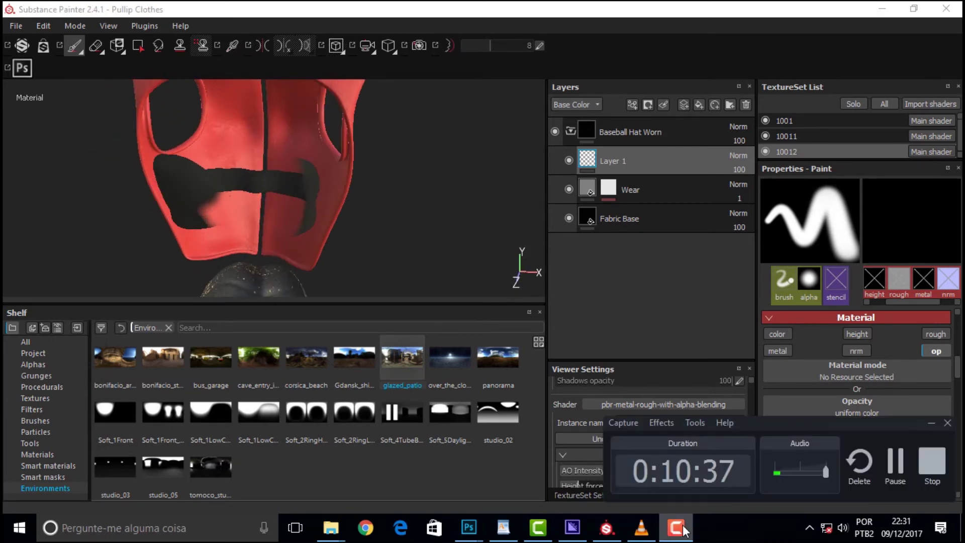